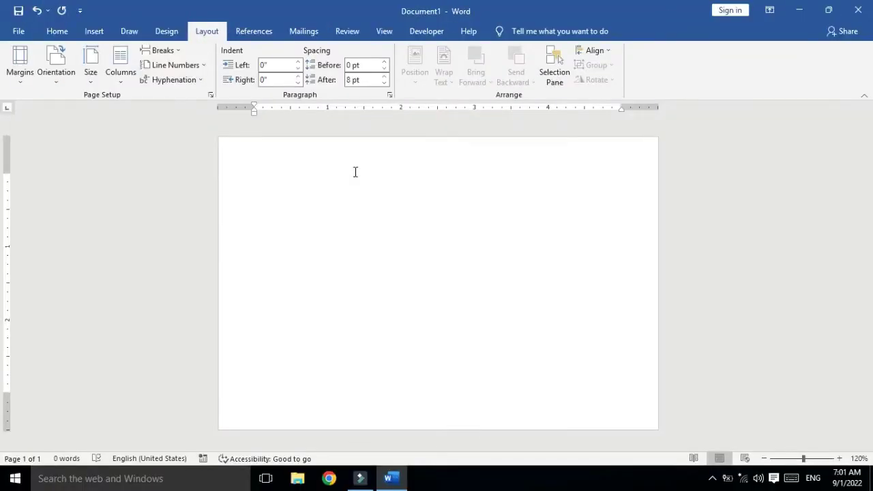
Step: Apply a pale yellow page colour from More Colors, then drag the top margin higher and adjust the bottom margin
{"action": "left_click", "coordinate": [163, 31]}
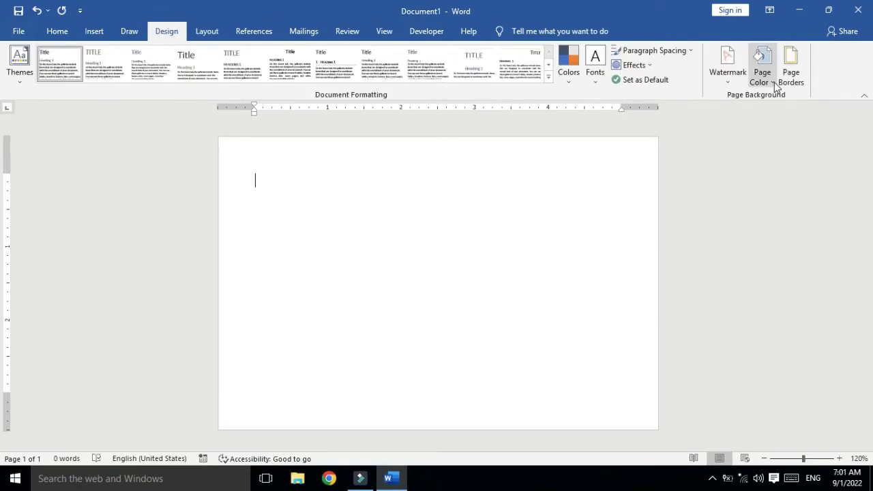
{"action": "left_click", "coordinate": [773, 82]}
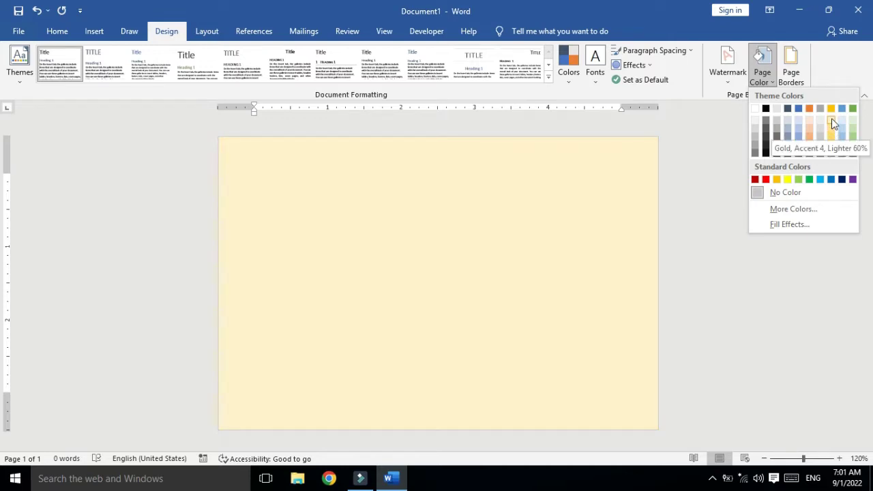
{"action": "left_click", "coordinate": [832, 120]}
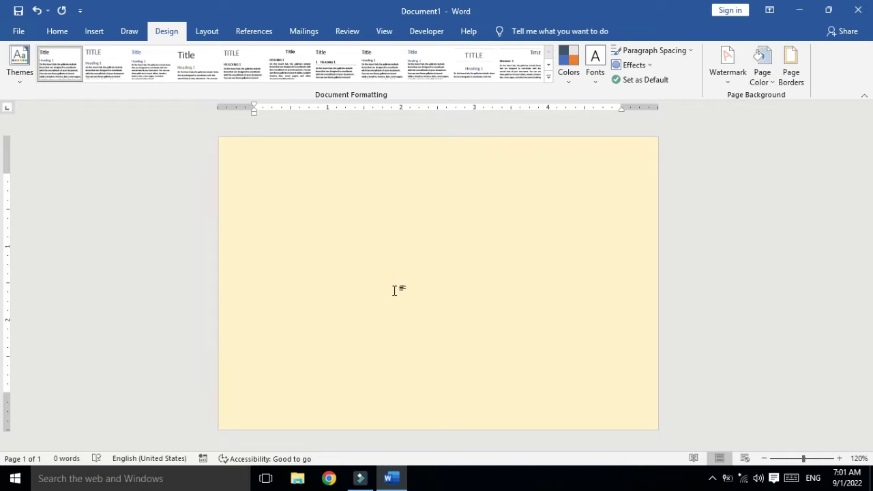
{"action": "left_click", "coordinate": [771, 79]}
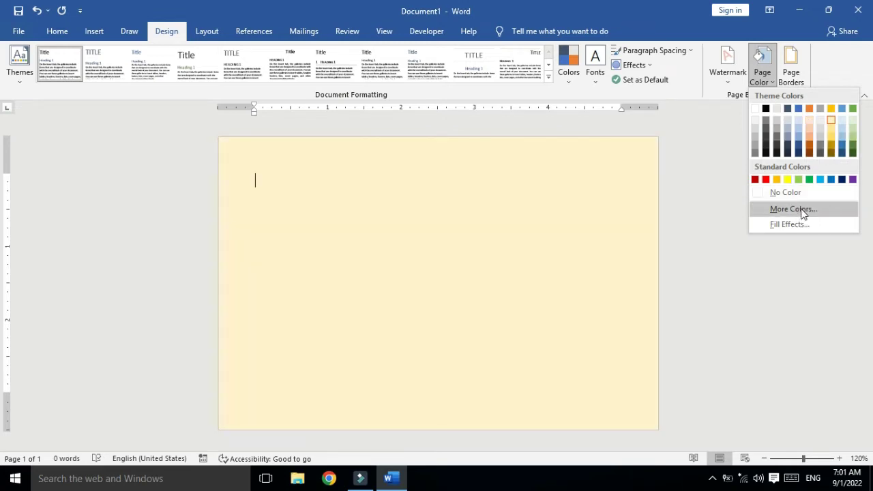
{"action": "left_click", "coordinate": [797, 209]}
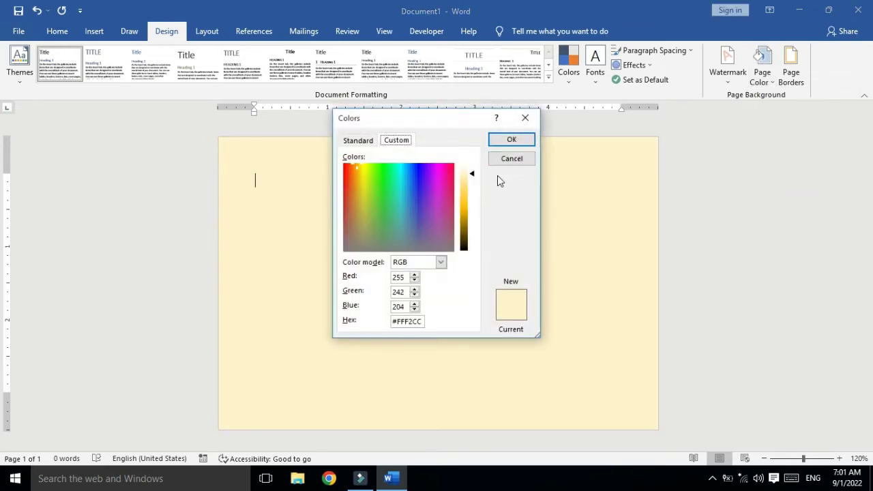
{"action": "left_click", "coordinate": [369, 141]}
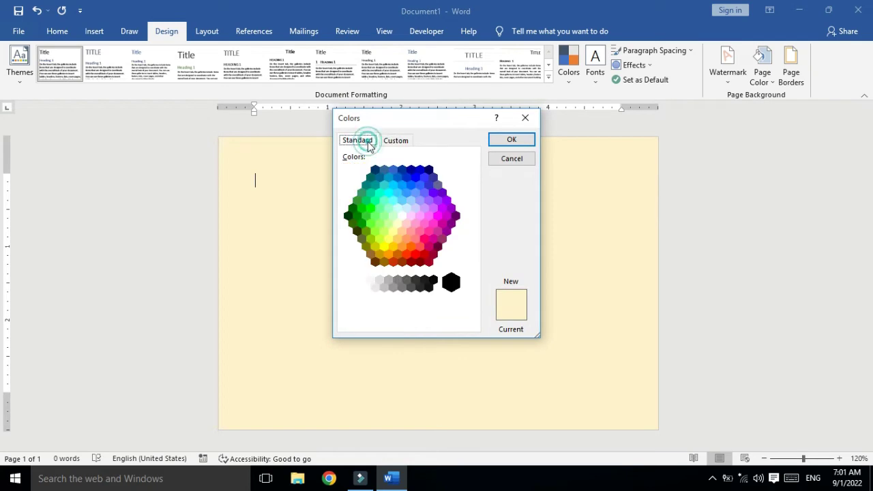
{"action": "left_click", "coordinate": [398, 222]}
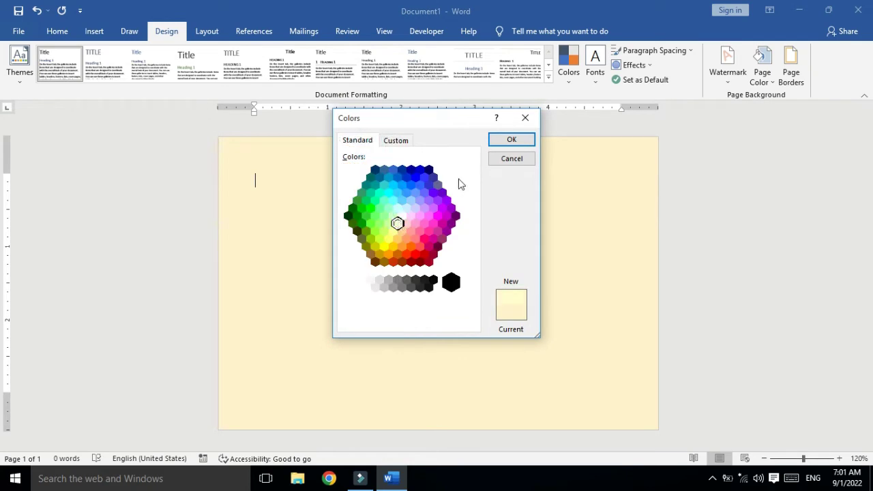
{"action": "left_click", "coordinate": [508, 140]}
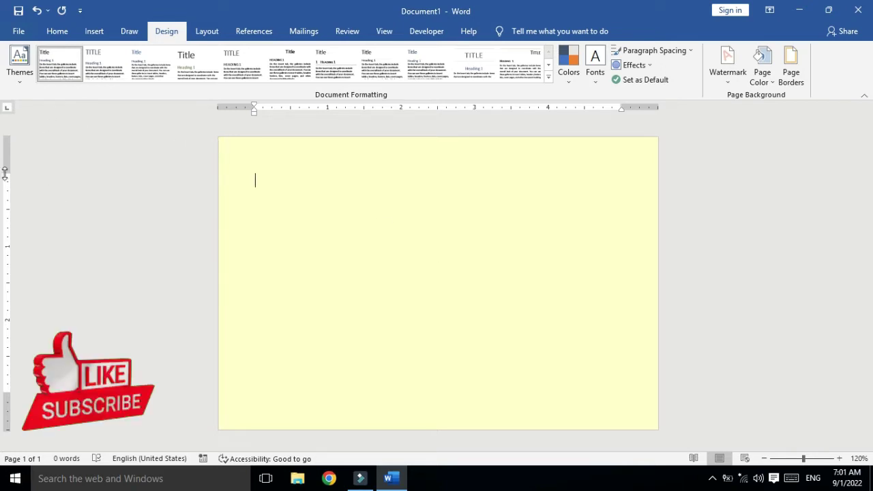
{"action": "left_click_drag", "start_coordinate": [4, 173], "coordinate": [4, 152]}
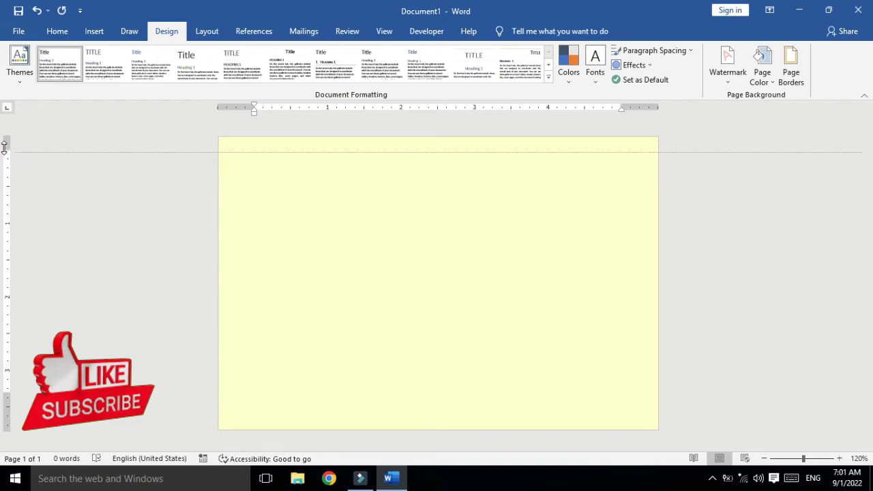
{"action": "left_click_drag", "start_coordinate": [6, 393], "coordinate": [11, 425]}
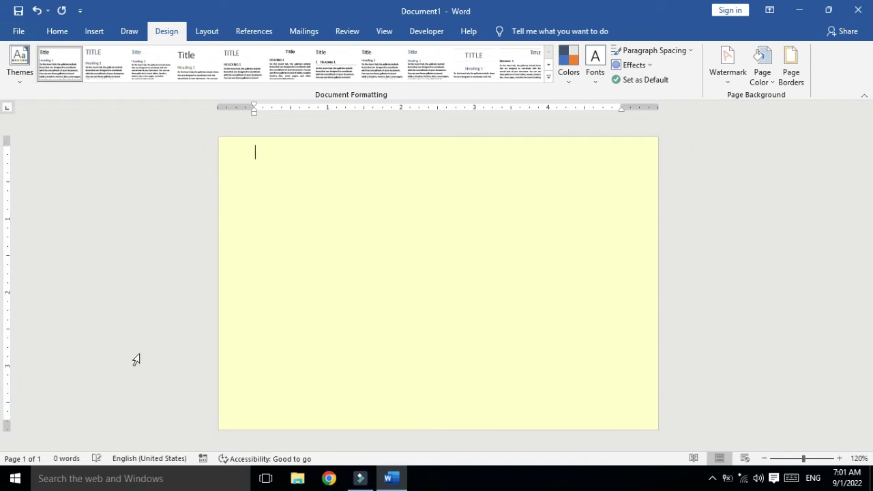
Step: Draw a 3.69" by 5.69" Plaque shape across the page and shrink its concave corners
{"action": "left_click", "coordinate": [94, 31]}
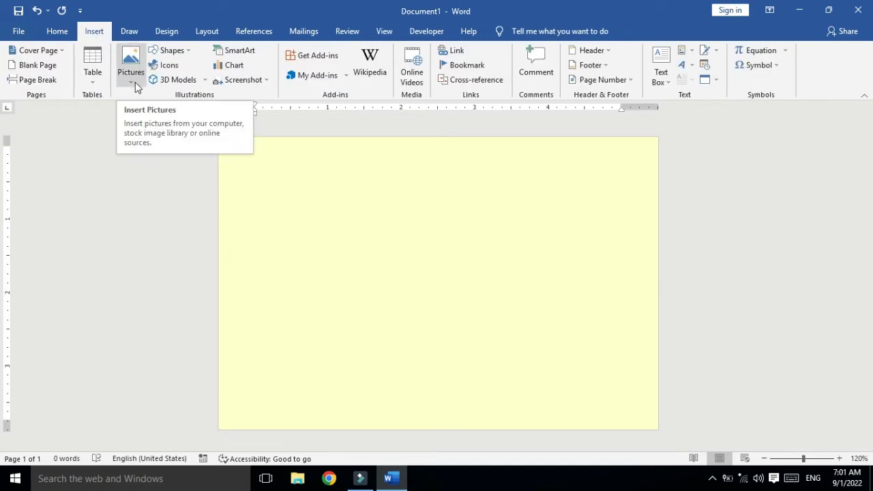
{"action": "left_click", "coordinate": [192, 57]}
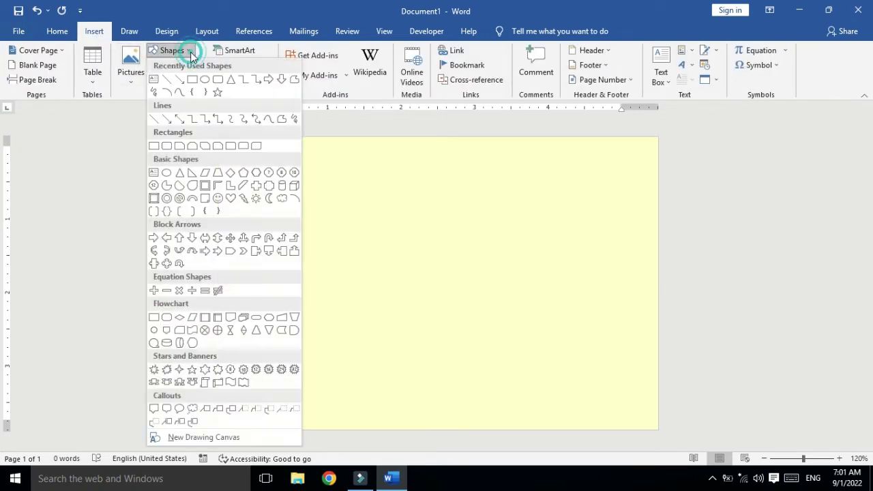
{"action": "left_click", "coordinate": [266, 189]}
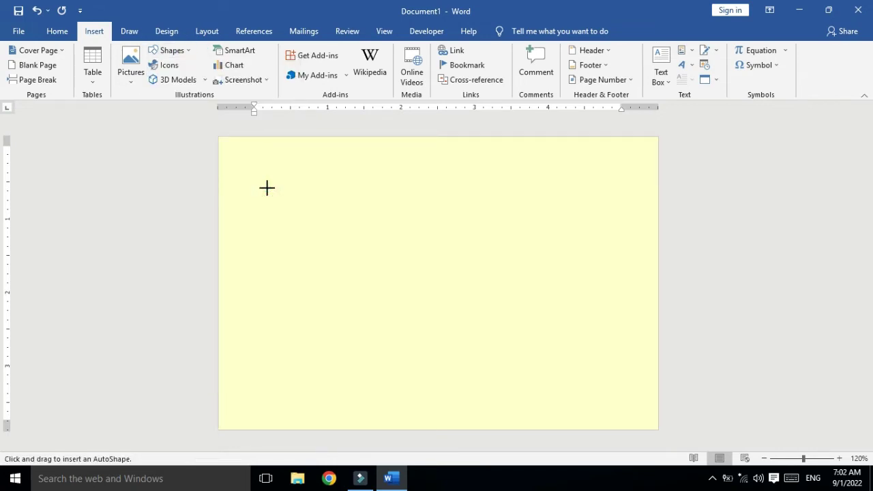
{"action": "mouse_move", "coordinate": [236, 149]}
{"action": "left_mouse_down"}
{"action": "mouse_move", "coordinate": [351, 255]}
{"action": "mouse_move", "coordinate": [523, 361]}
{"action": "mouse_move", "coordinate": [652, 423]}
{"action": "left_mouse_up"}
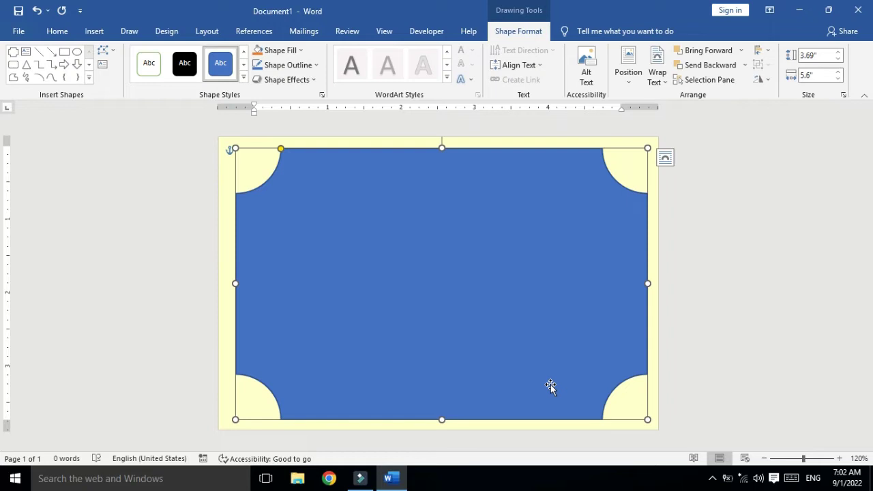
{"action": "left_click_drag", "start_coordinate": [279, 148], "coordinate": [242, 148]}
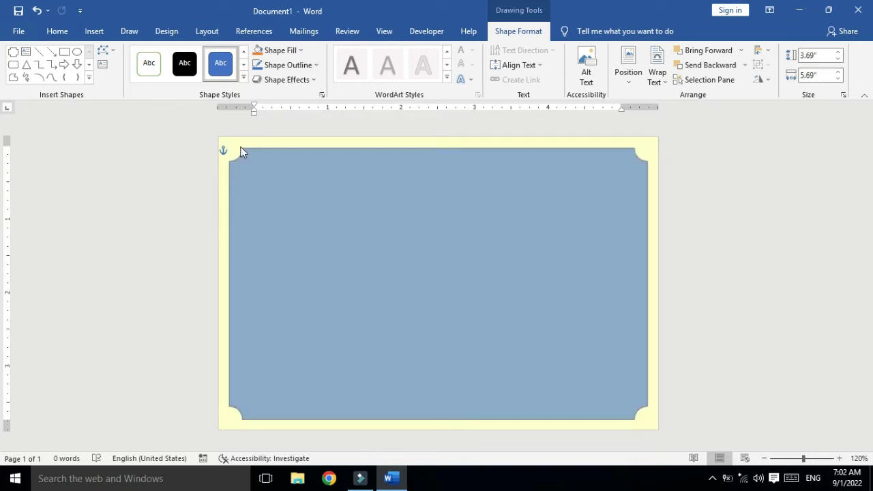
Step: Set the frame's Shape Fill to No Fill
{"action": "left_click", "coordinate": [300, 51]}
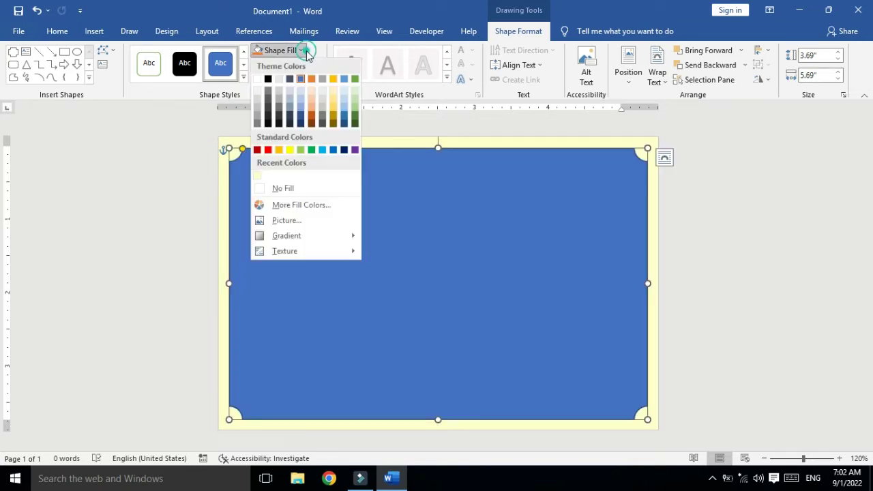
{"action": "left_click", "coordinate": [303, 189]}
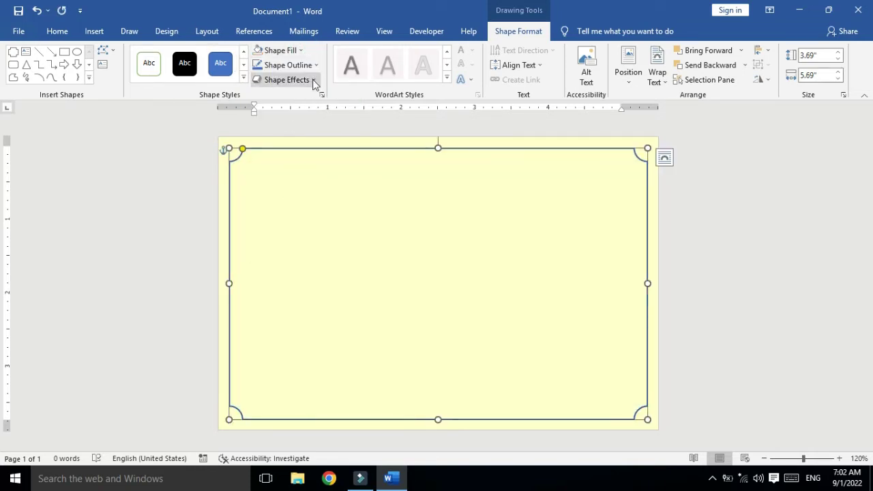
{"action": "left_click", "coordinate": [310, 65]}
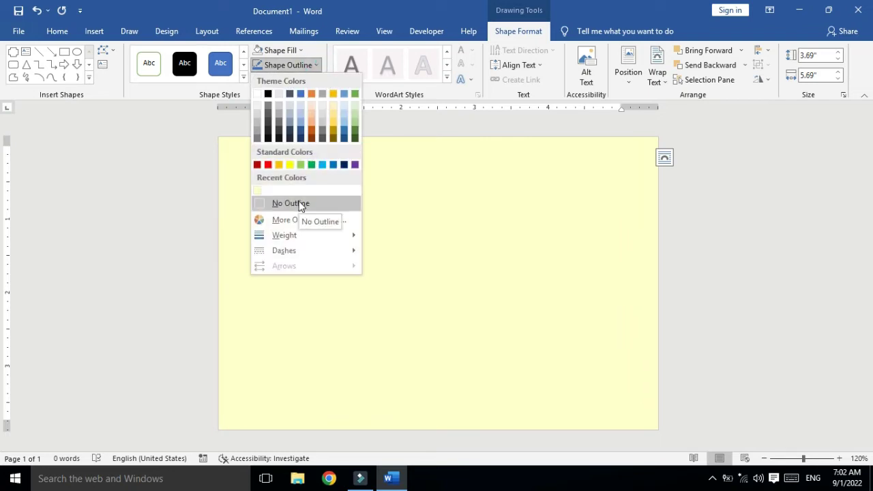
{"action": "key", "text": "Escape"}
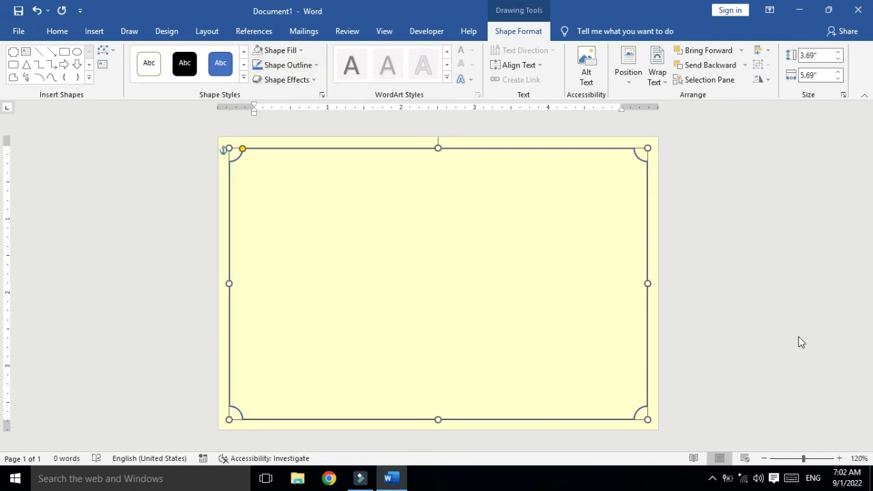
Step: In Format Shape, make the frame outline black, 6 pt wide, with a double compound line
{"action": "left_click", "coordinate": [838, 295]}
{"action": "left_click", "coordinate": [852, 341]}
{"action": "left_click", "coordinate": [838, 239]}
{"action": "left_click", "coordinate": [783, 274]}
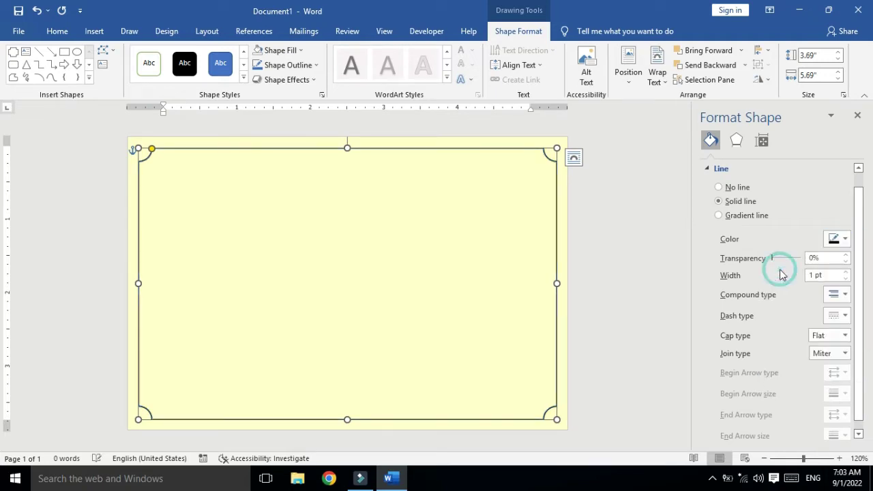
{"action": "left_click", "coordinate": [847, 271]}
{"action": "left_click", "coordinate": [847, 272]}
{"action": "left_click", "coordinate": [847, 272]}
{"action": "left_click", "coordinate": [847, 272]}
{"action": "left_click", "coordinate": [847, 272]}
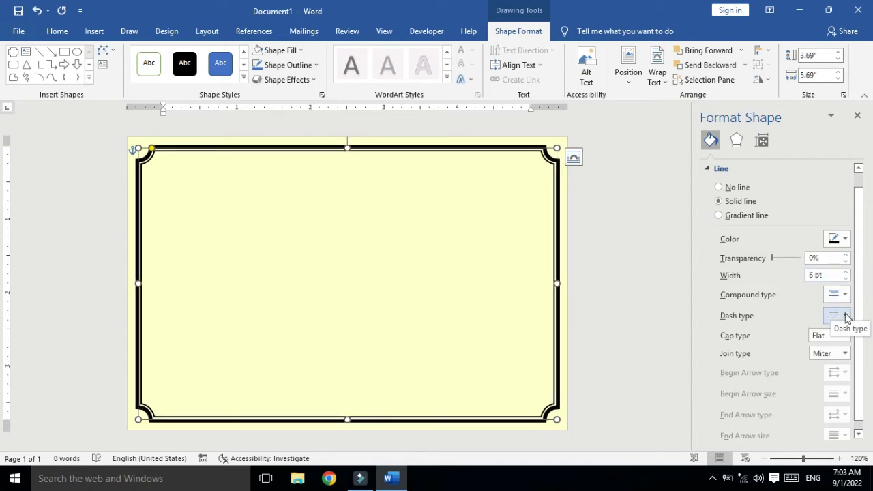
{"action": "left_click", "coordinate": [845, 295]}
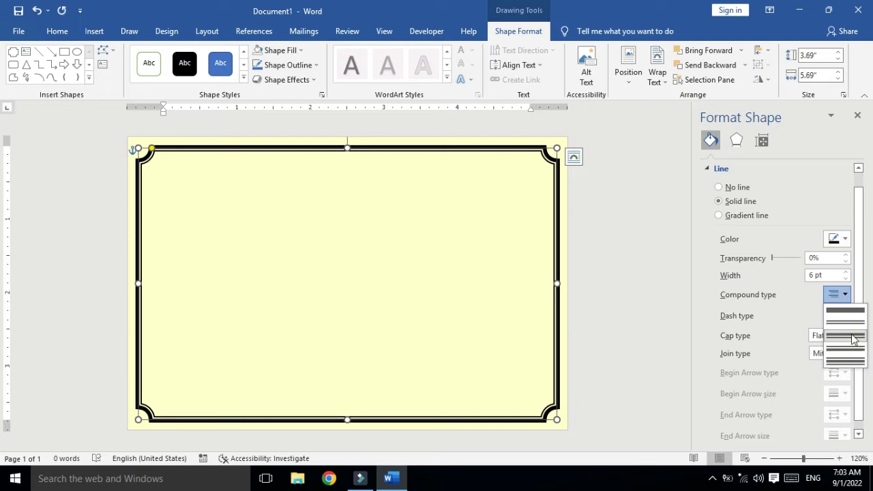
{"action": "left_click", "coordinate": [845, 348]}
Step: Add text to the frame, align its text to the top, and close the Format Shape pane
{"action": "left_click", "coordinate": [390, 259]}
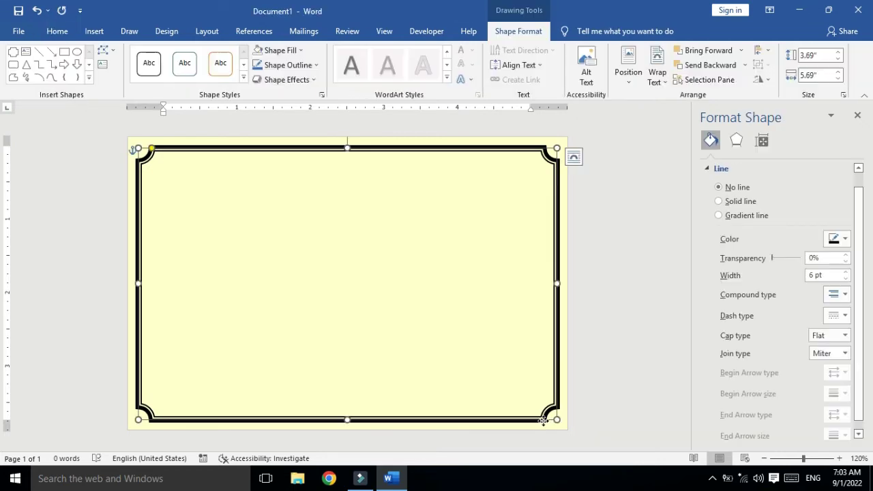
{"action": "right_click", "coordinate": [545, 145]}
{"action": "left_click", "coordinate": [580, 238]}
{"action": "left_click", "coordinate": [519, 65]}
{"action": "left_click", "coordinate": [536, 94]}
{"action": "left_click", "coordinate": [858, 115]}
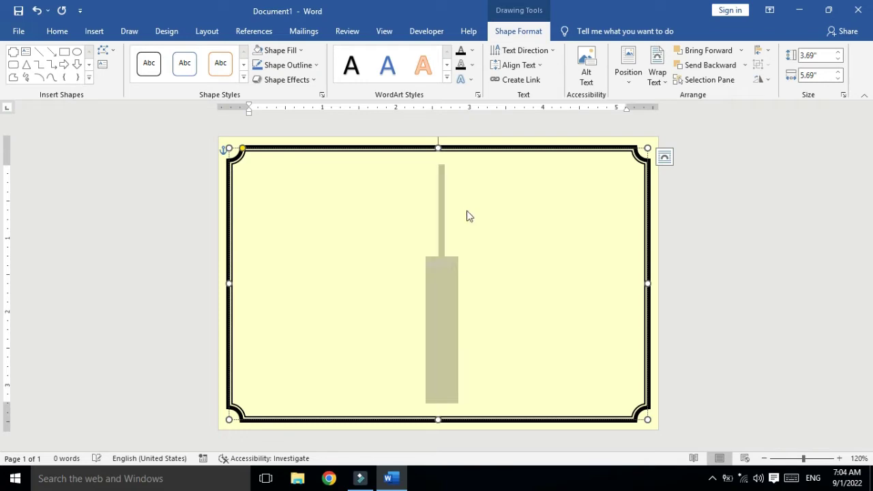
Step: Set the font colour to black and type the recipient's name inside the frame
{"action": "left_click", "coordinate": [57, 30]}
{"action": "left_click", "coordinate": [284, 75]}
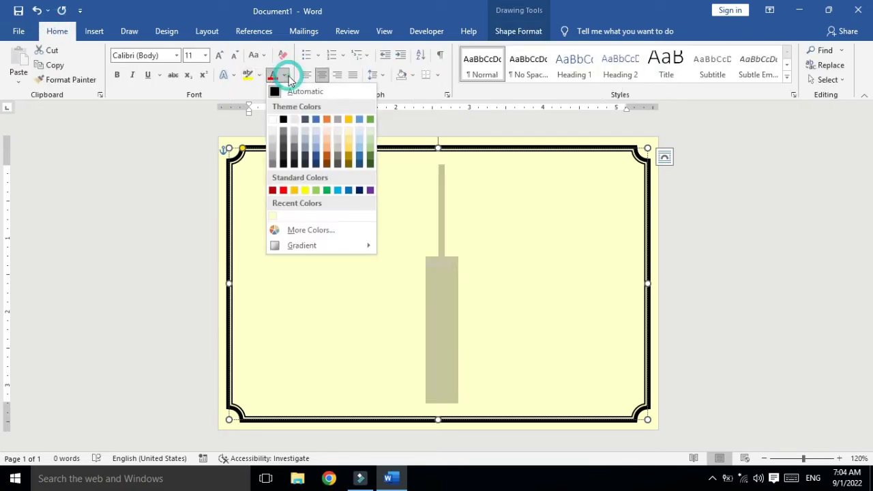
{"action": "left_click", "coordinate": [286, 130]}
{"action": "left_click", "coordinate": [455, 263]}
{"action": "type", "text": "IR KUMAR"}
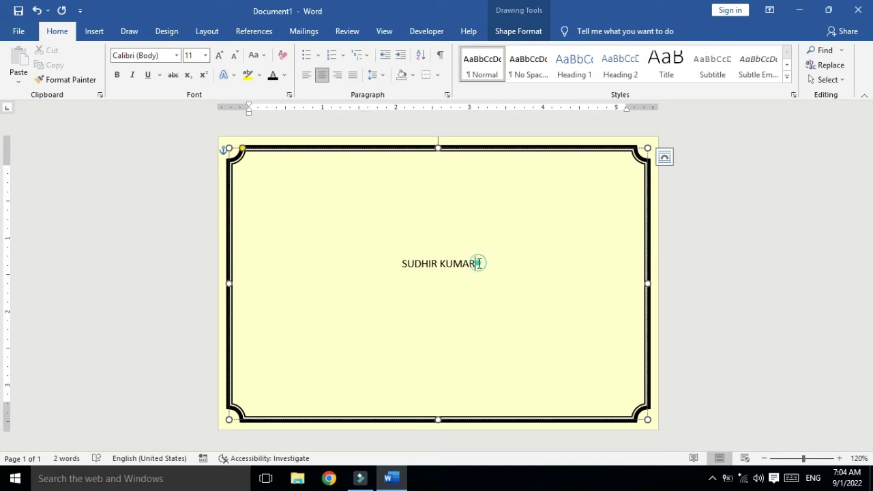
Step: Select the name and grow its font size to 28 pt
{"action": "left_click_drag", "start_coordinate": [482, 264], "coordinate": [400, 263]}
{"action": "left_click", "coordinate": [218, 56]}
{"action": "left_click", "coordinate": [219, 55]}
{"action": "left_click", "coordinate": [218, 55]}
{"action": "left_click", "coordinate": [218, 56]}
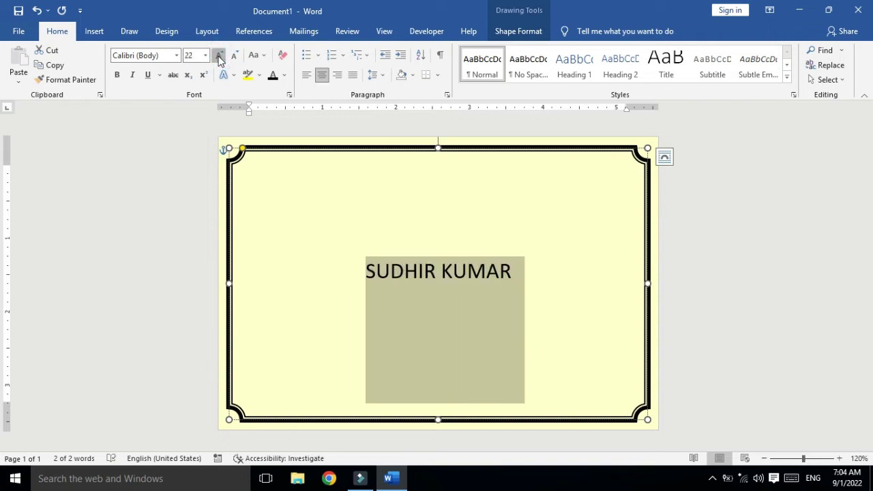
{"action": "left_click", "coordinate": [218, 55]}
{"action": "left_click", "coordinate": [218, 55]}
{"action": "left_click", "coordinate": [174, 57]}
{"action": "left_click", "coordinate": [175, 56]}
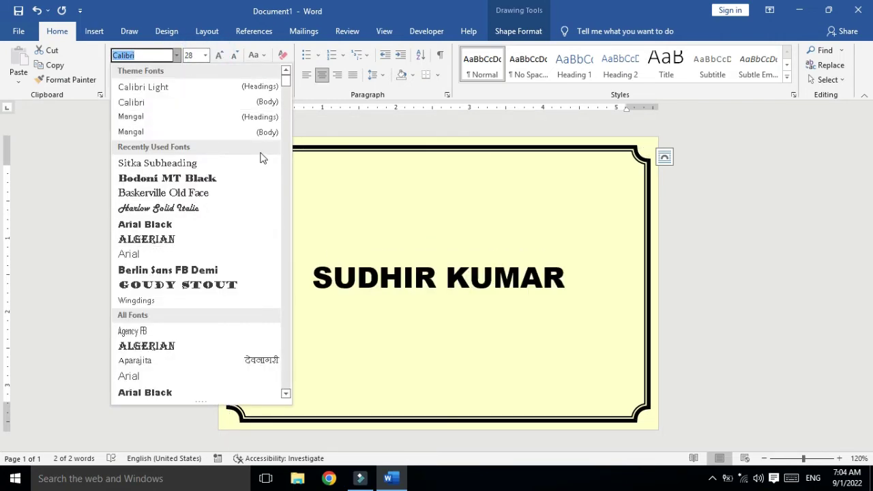
Step: Apply the Old English Text MT font to the selected name
{"action": "mouse_move", "coordinate": [286, 78]}
{"action": "left_mouse_down"}
{"action": "mouse_move", "coordinate": [293, 116]}
{"action": "mouse_move", "coordinate": [288, 351]}
{"action": "left_mouse_up"}
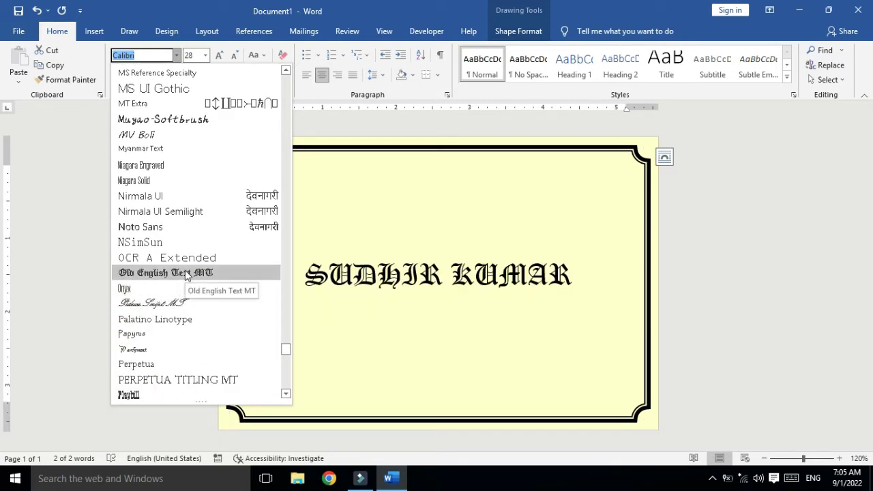
{"action": "left_click", "coordinate": [187, 274]}
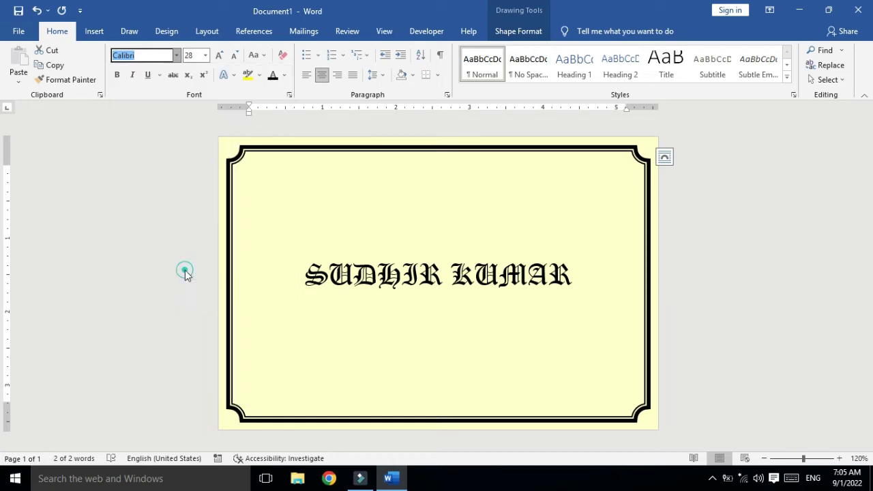
Step: Turn --- into a horizontal rule under the name, grow the name to 36 pt, and place the caret below
{"action": "left_click", "coordinate": [575, 277]}
{"action": "left_click", "coordinate": [455, 303]}
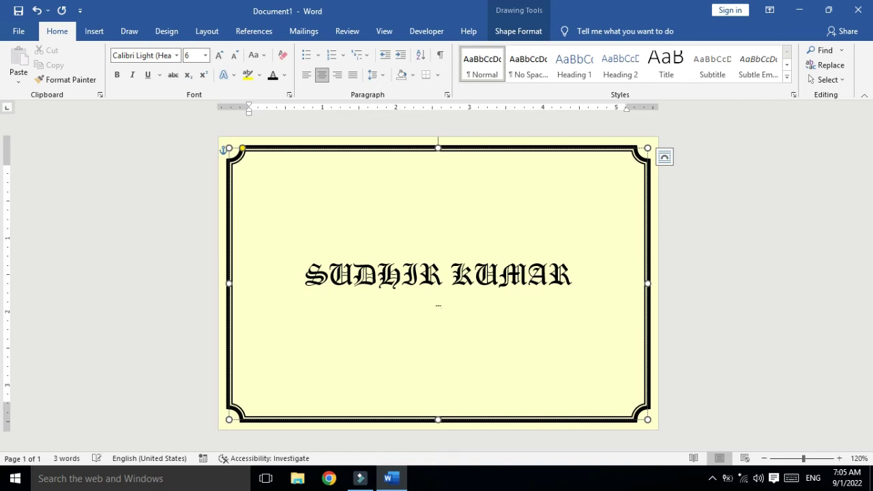
{"action": "key", "text": "Return"}
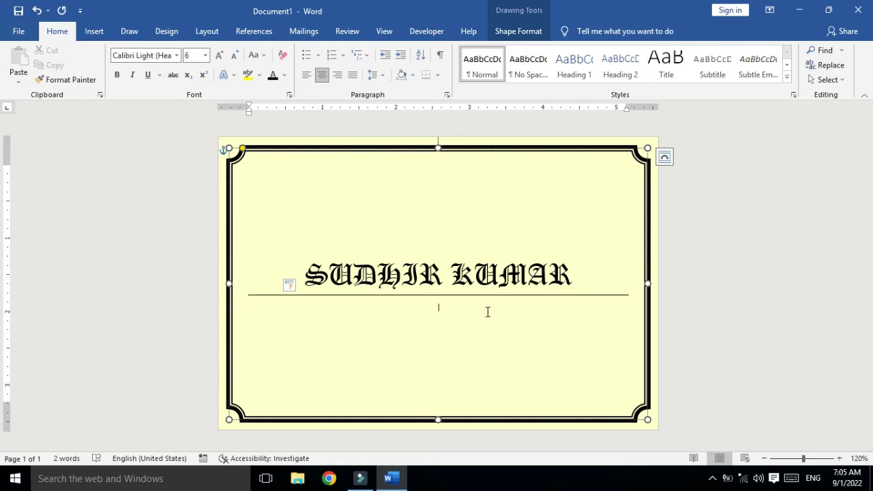
{"action": "left_click_drag", "start_coordinate": [305, 273], "coordinate": [585, 280]}
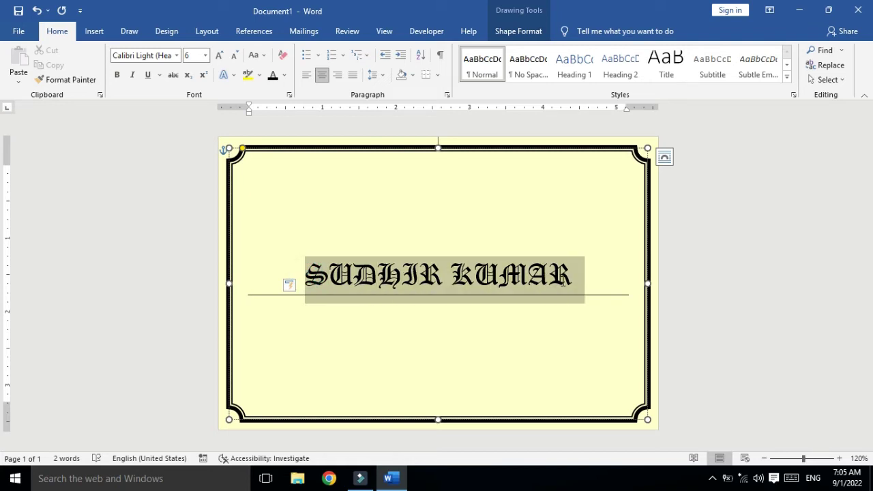
{"action": "left_click", "coordinate": [219, 55]}
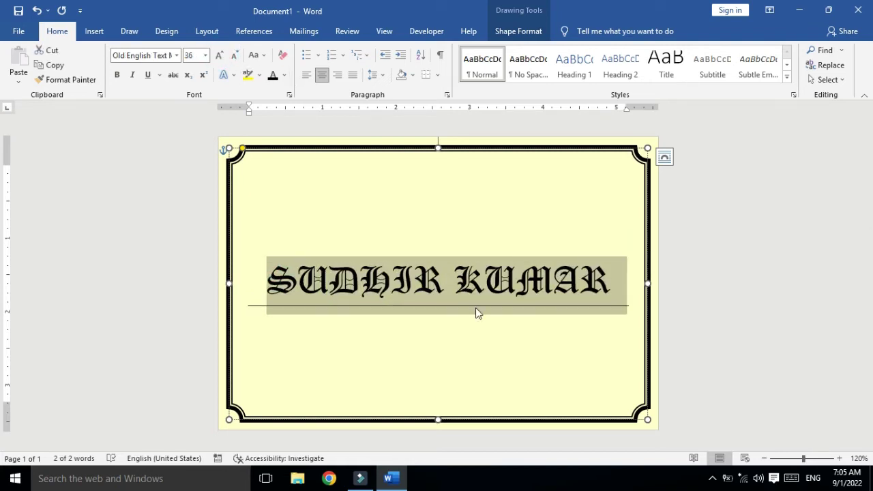
{"action": "left_click", "coordinate": [509, 351]}
{"action": "left_click", "coordinate": [492, 322]}
{"action": "type", "text": "FOR COMPL"}
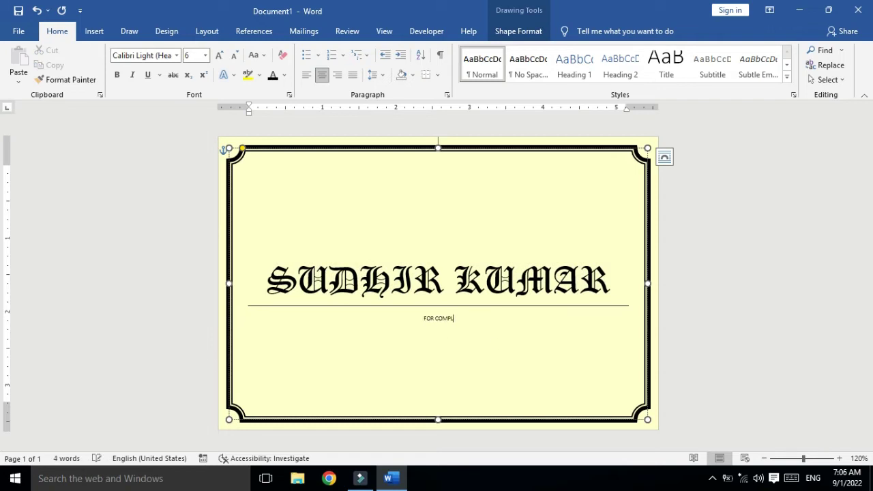
Step: Finish typing the caption 'FOR COMPLETING THE SOCIAL MEDIA COURSE' and enlarge it
{"action": "type", "text": "ITING THE SOCIAL MEDIA COURSE"}
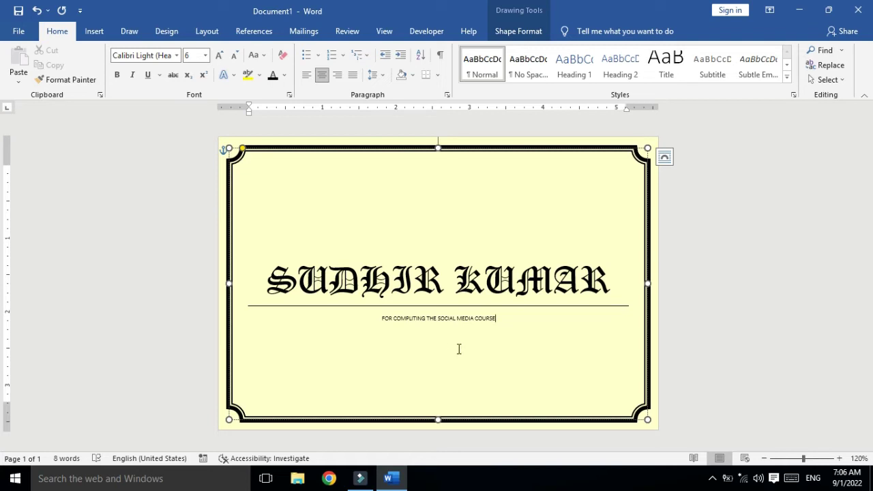
{"action": "left_click_drag", "start_coordinate": [459, 349], "coordinate": [438, 311]}
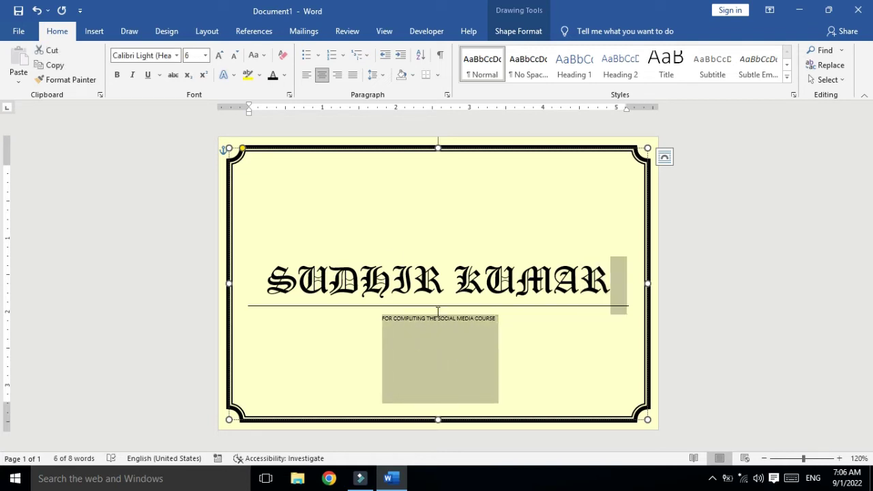
{"action": "left_click", "coordinate": [220, 56]}
{"action": "left_click", "coordinate": [220, 55]}
{"action": "left_click", "coordinate": [220, 55]}
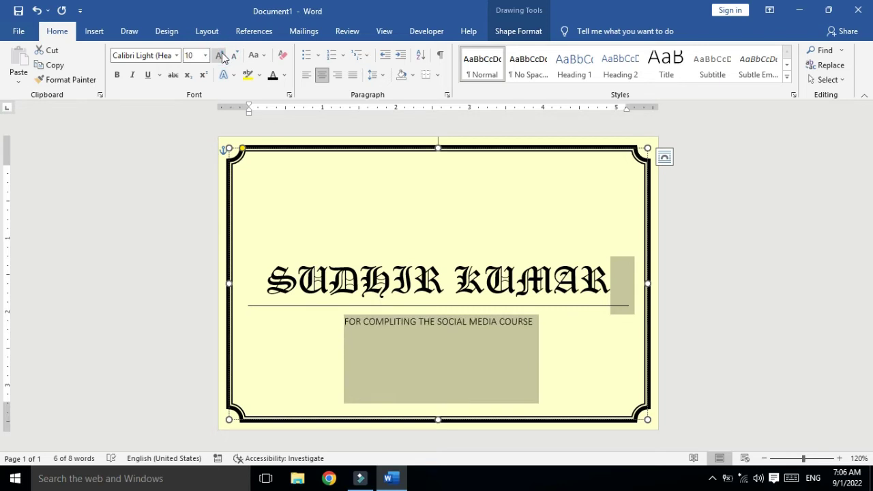
{"action": "left_click", "coordinate": [219, 55]}
Step: Remove space after the name and caption paragraphs, and set the caption to Capitalize Each Word
{"action": "left_click_drag", "start_coordinate": [266, 271], "coordinate": [516, 339]}
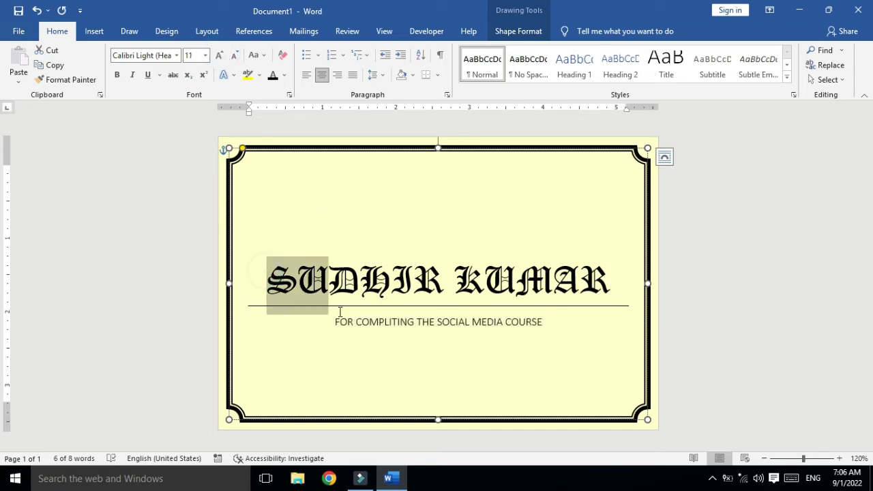
{"action": "left_click", "coordinate": [384, 77]}
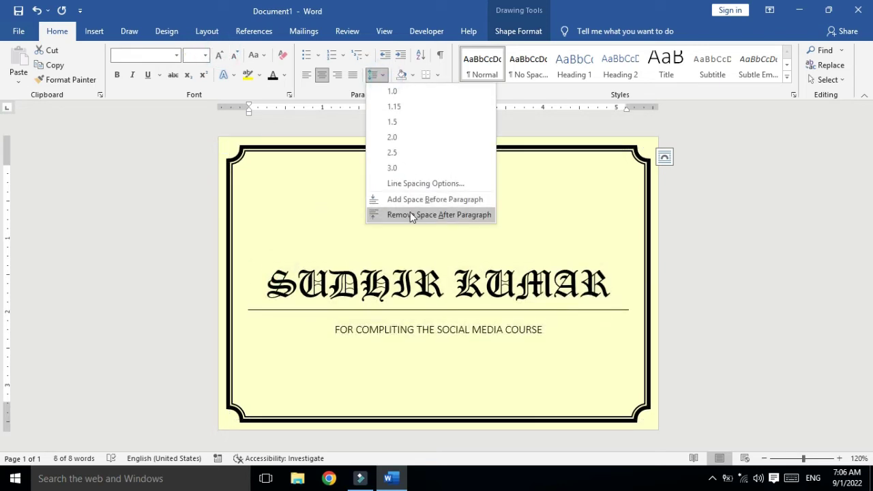
{"action": "left_click", "coordinate": [411, 214]}
{"action": "left_click", "coordinate": [551, 320]}
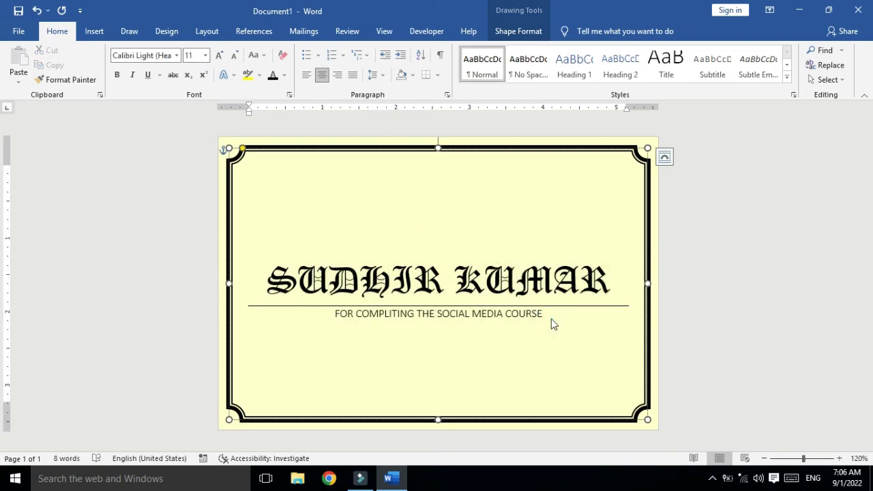
{"action": "left_click_drag", "start_coordinate": [551, 319], "coordinate": [335, 315]}
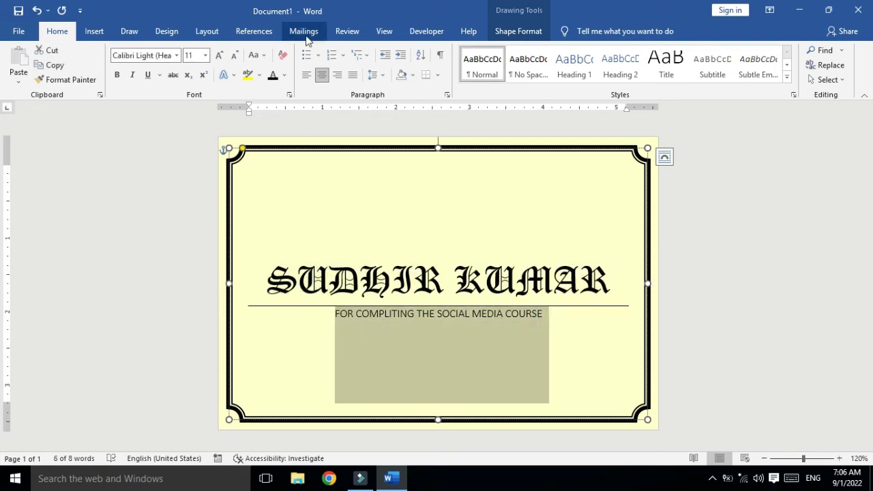
{"action": "left_click", "coordinate": [255, 54]}
{"action": "left_click", "coordinate": [303, 117]}
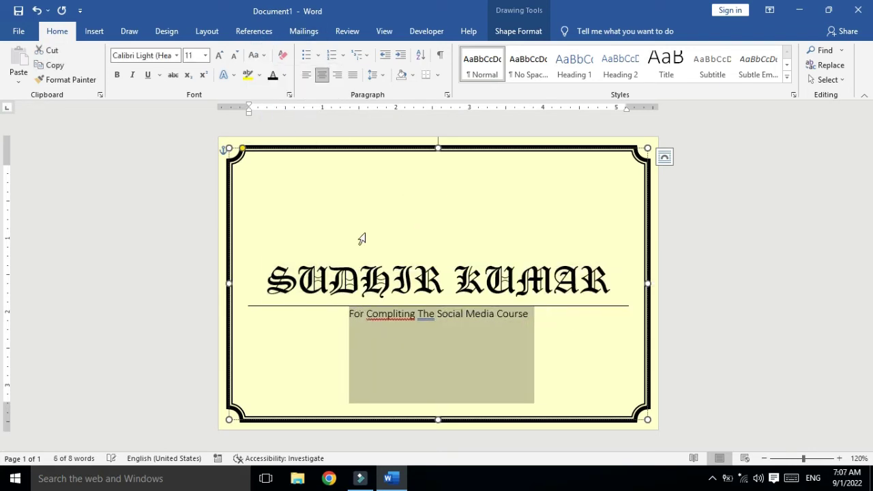
{"action": "left_click", "coordinate": [220, 56]}
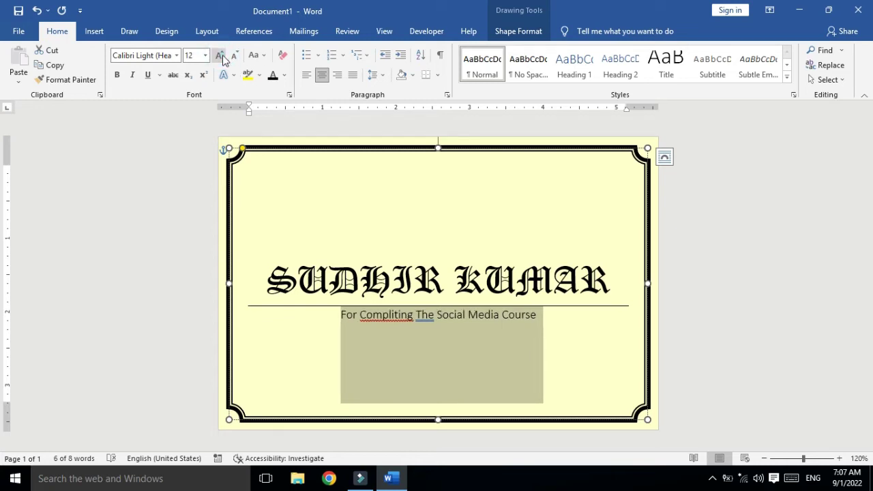
Step: Correct the caption's spelling so it reads 'For Completing The Social Media Course'
{"action": "left_click", "coordinate": [387, 314]}
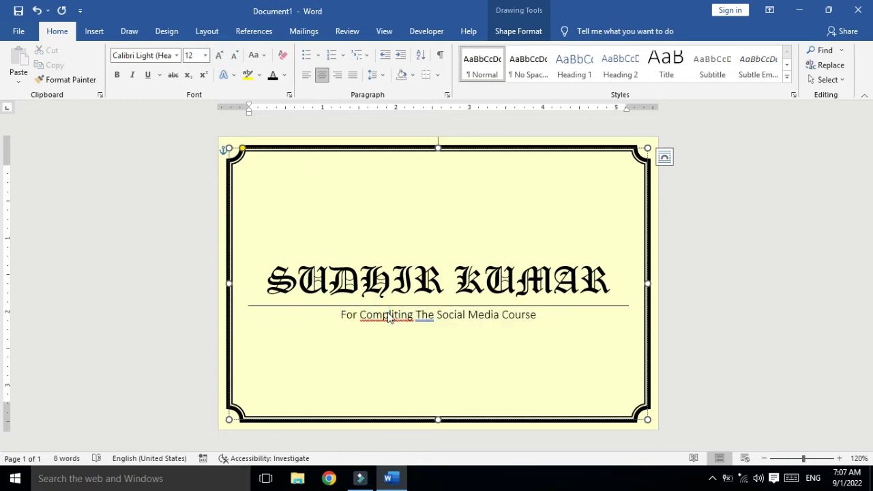
{"action": "left_click", "coordinate": [391, 315]}
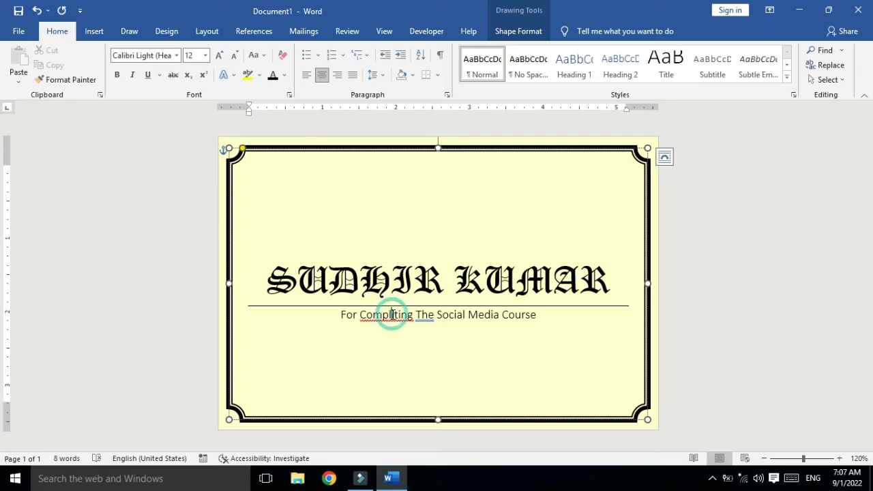
{"action": "type", "text": "E"}
{"action": "key", "text": "BackSpace"}
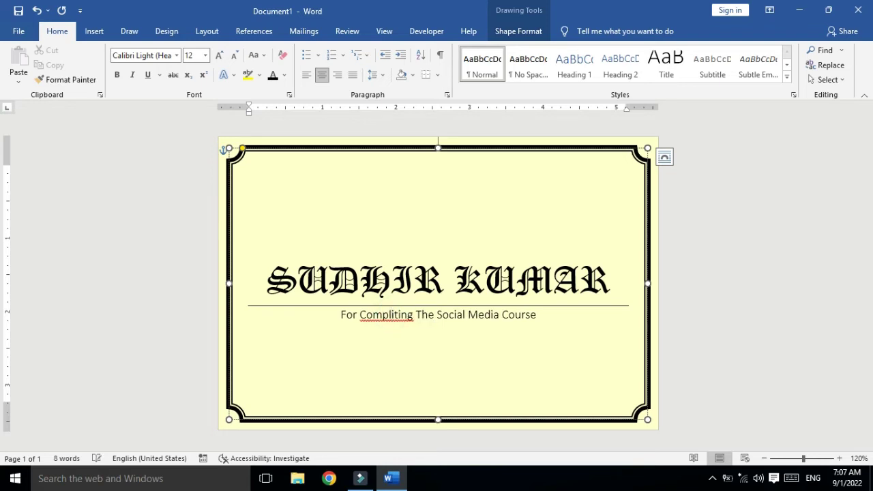
{"action": "type", "text": "e"}
{"action": "left_click", "coordinate": [544, 324]}
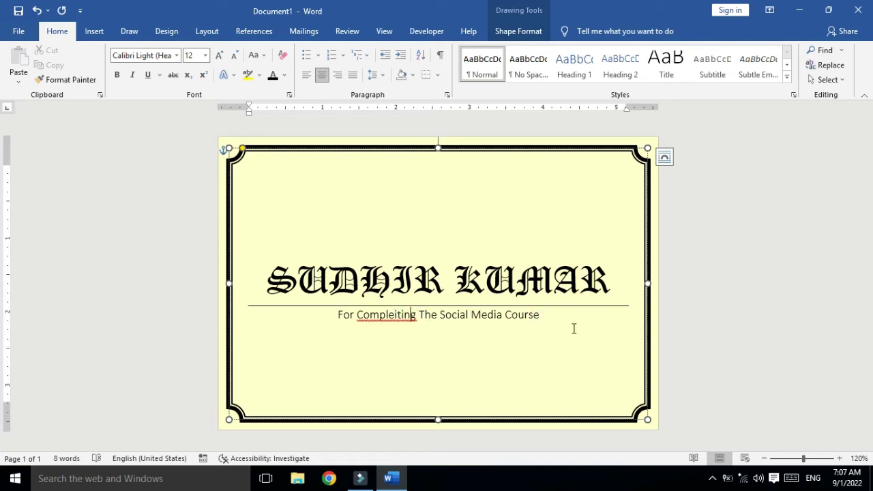
{"action": "left_click", "coordinate": [398, 315]}
{"action": "key", "text": "BackSpace"}
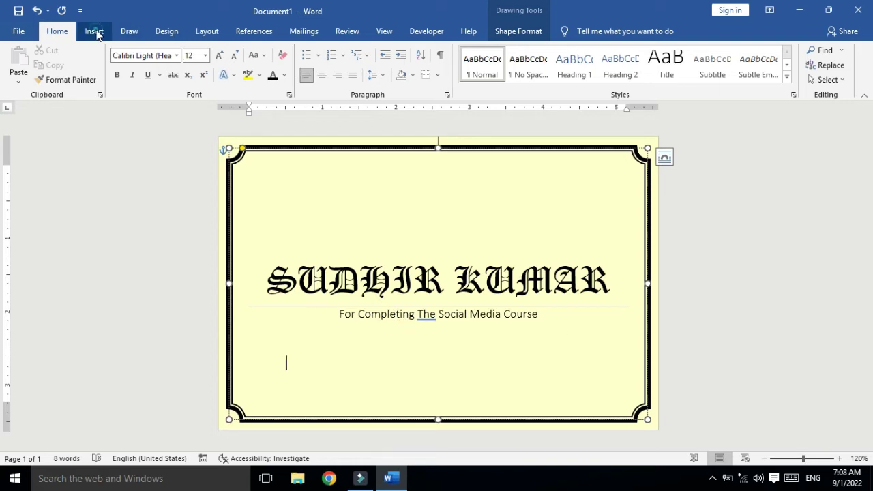
Step: Draw a 0.84" by 1.88" rectangle bottom-left, duplicate it with Ctrl+D, and move the copy right
{"action": "left_click", "coordinate": [97, 34]}
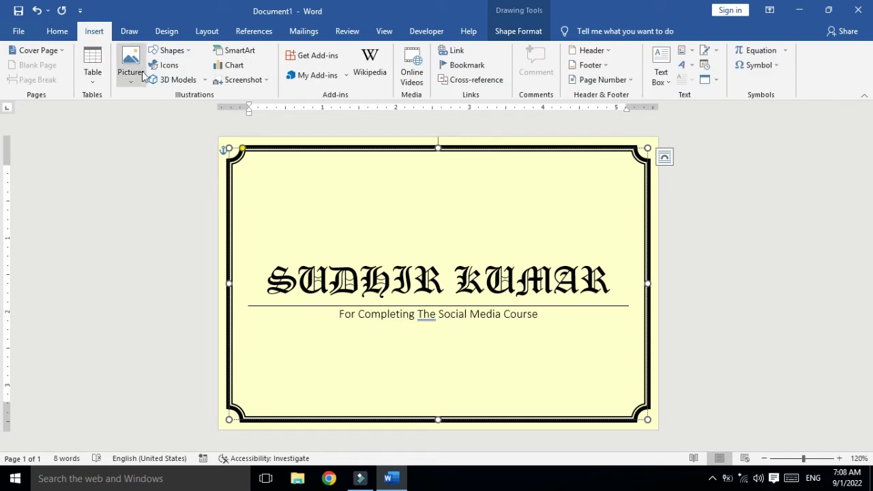
{"action": "left_click", "coordinate": [185, 50]}
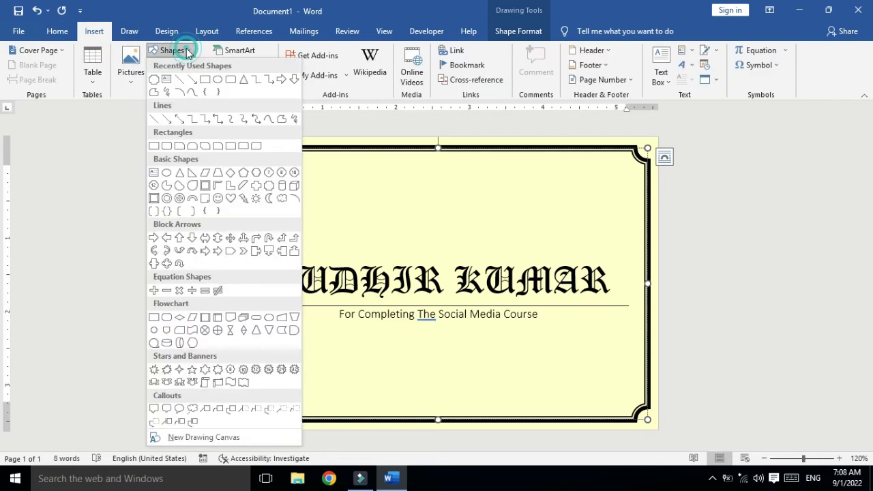
{"action": "left_click", "coordinate": [204, 81]}
{"action": "left_click_drag", "start_coordinate": [266, 338], "coordinate": [405, 399]}
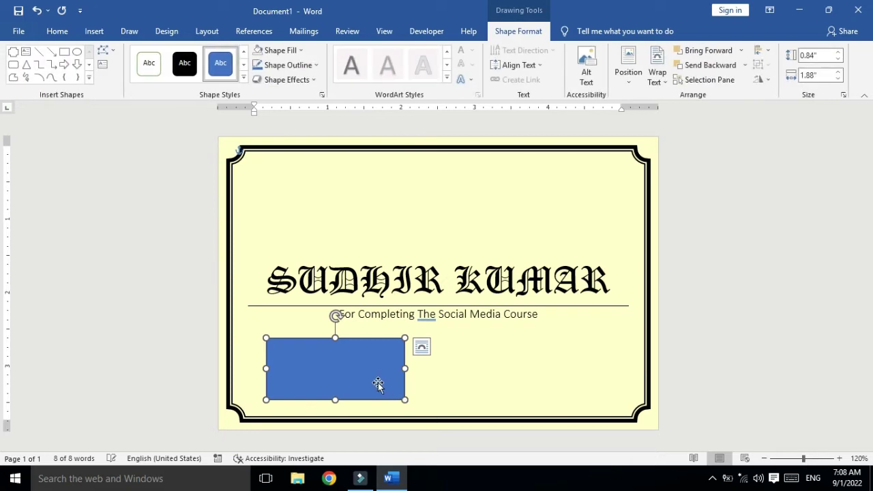
{"action": "key", "text": "ctrl+d"}
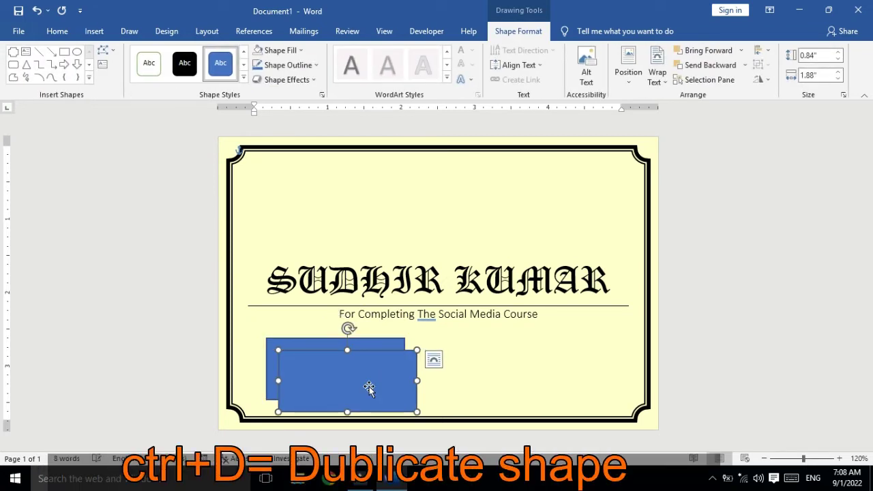
{"action": "left_click_drag", "start_coordinate": [367, 387], "coordinate": [561, 374]}
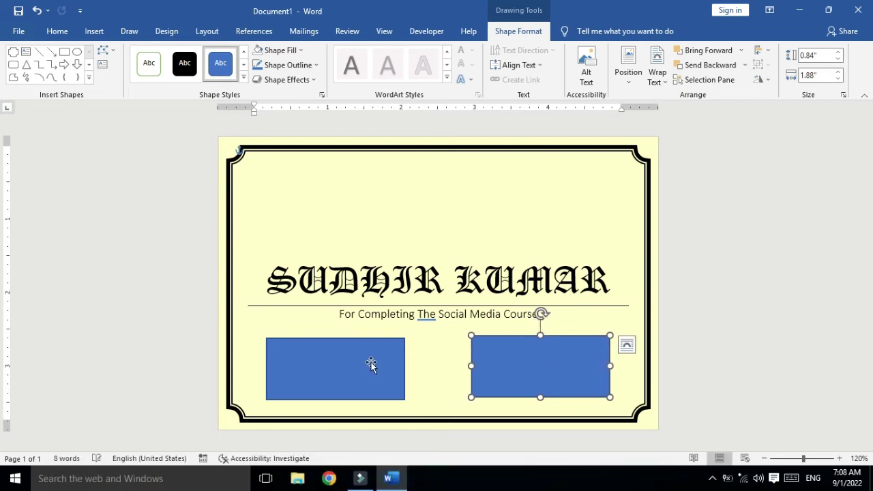
Step: Remove the left rectangle's fill, add a --- signature line, then type the signatory's name and DIRECTOR
{"action": "left_click", "coordinate": [350, 371]}
{"action": "right_click", "coordinate": [350, 368]}
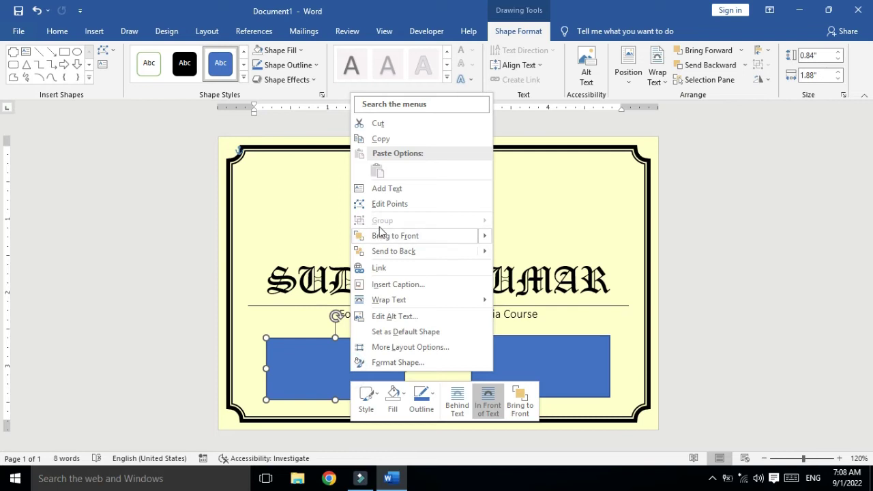
{"action": "left_click", "coordinate": [386, 189]}
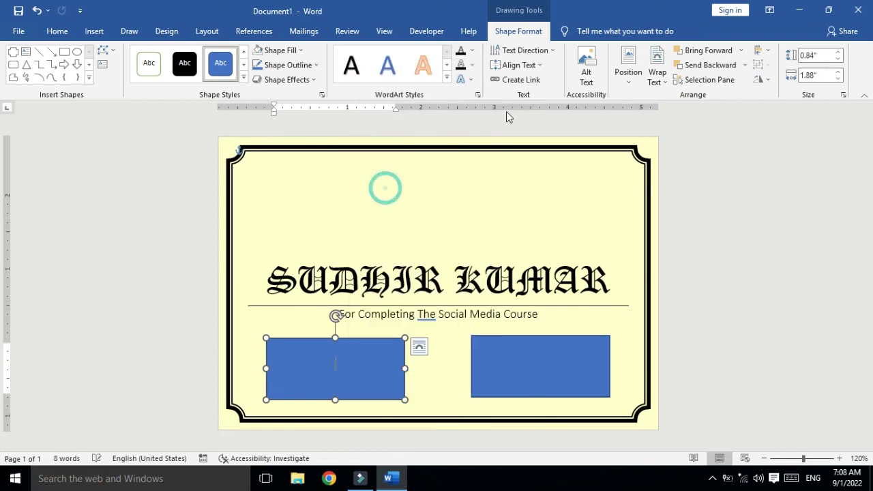
{"action": "left_click", "coordinate": [303, 52]}
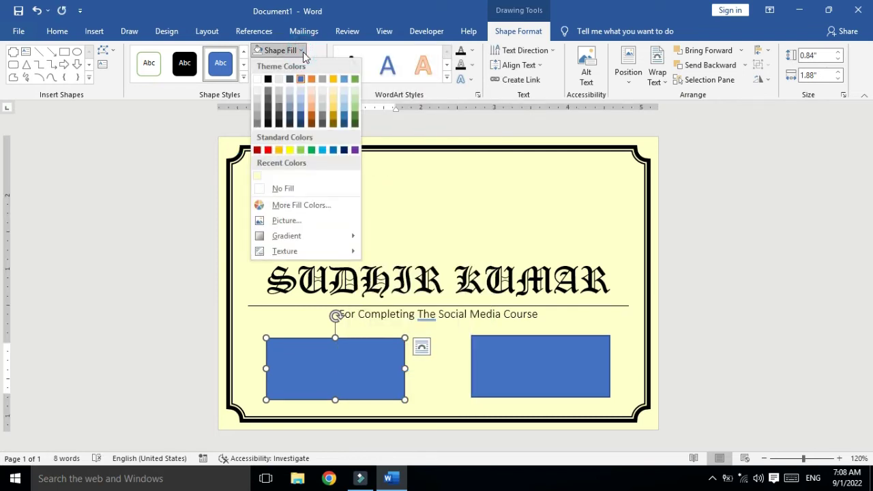
{"action": "left_click", "coordinate": [281, 188]}
{"action": "left_click", "coordinate": [58, 31]}
{"action": "type", "text": "---"}
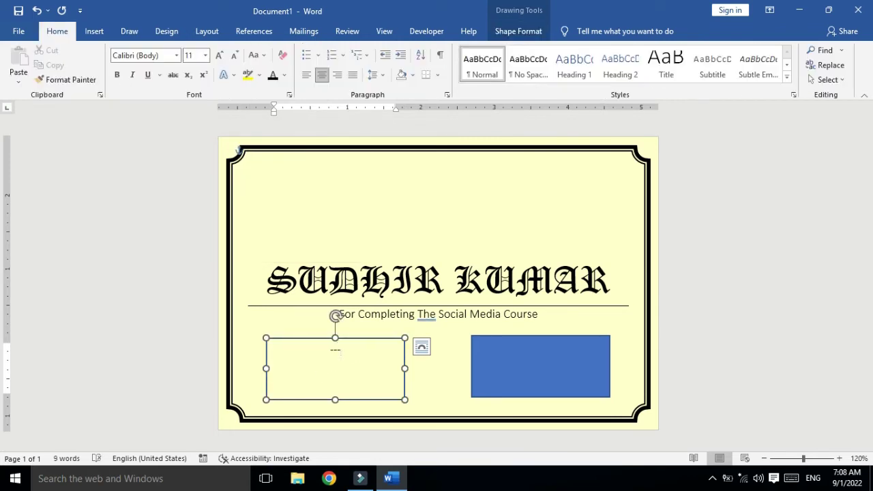
{"action": "key", "text": "Return"}
{"action": "key", "text": "BackSpace"}
{"action": "type", "text": "UDAY"}
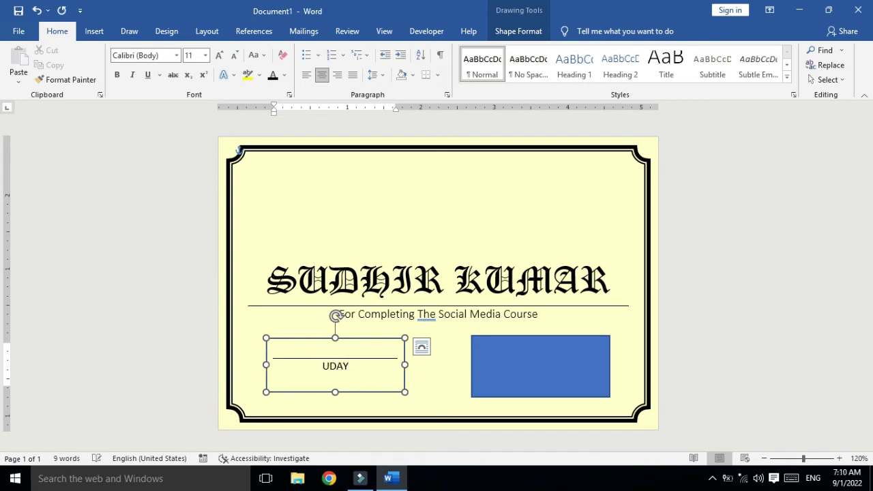
{"action": "type", "text": "KUMAR"}
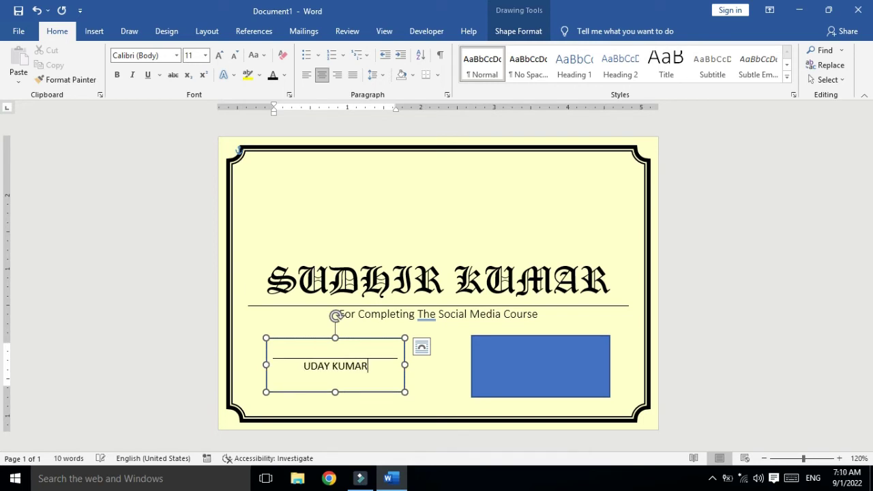
{"action": "type", "text": " DIRECTOR"}
Step: Change the left signature text to Capitalize Each Word
{"action": "key", "text": "ctrl+a"}
{"action": "left_click", "coordinate": [256, 55]}
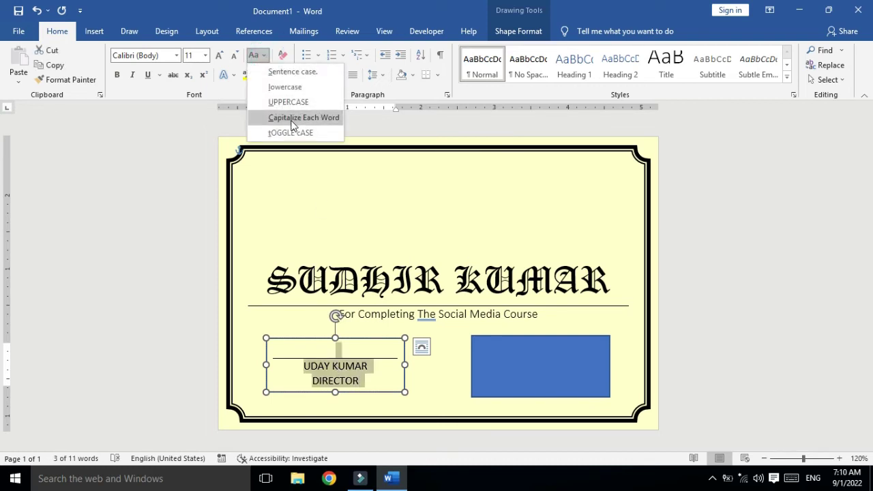
{"action": "left_click", "coordinate": [287, 116]}
{"action": "left_click", "coordinate": [266, 60]}
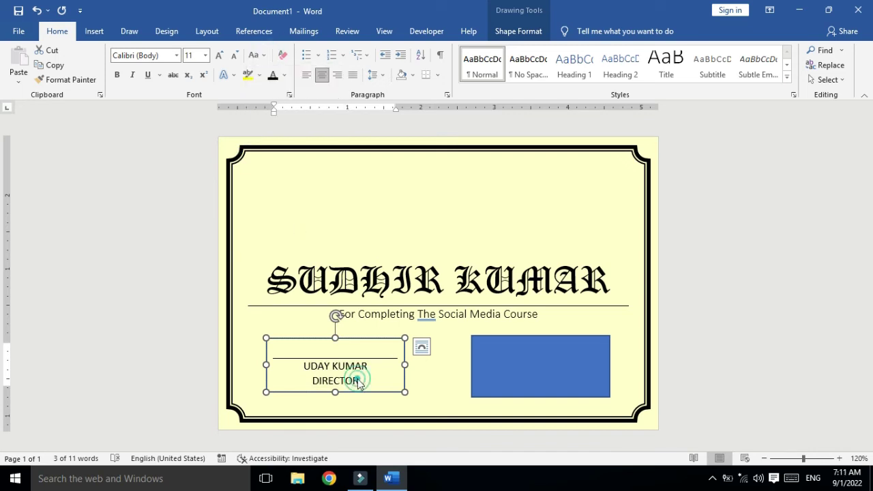
{"action": "left_click", "coordinate": [357, 384]}
{"action": "key", "text": "ctrl+a"}
{"action": "left_click", "coordinate": [255, 55]}
{"action": "left_click", "coordinate": [280, 117]}
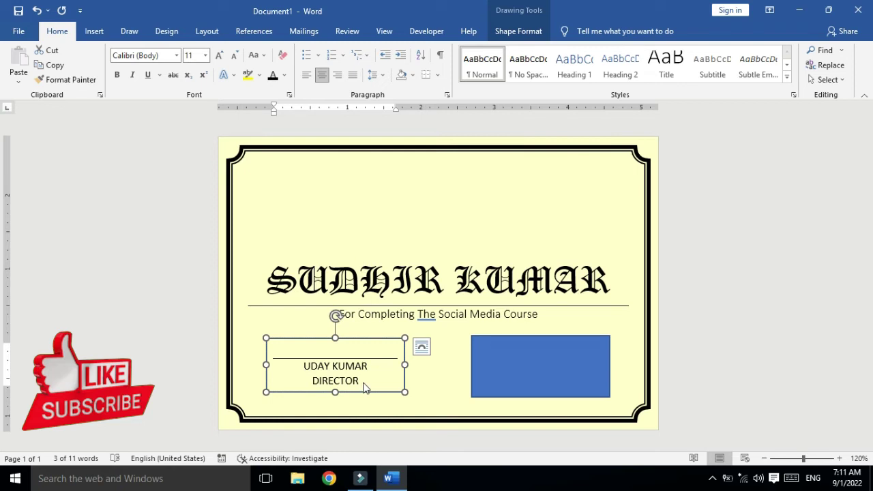
{"action": "left_click", "coordinate": [309, 368]}
{"action": "key", "text": "ctrl+a"}
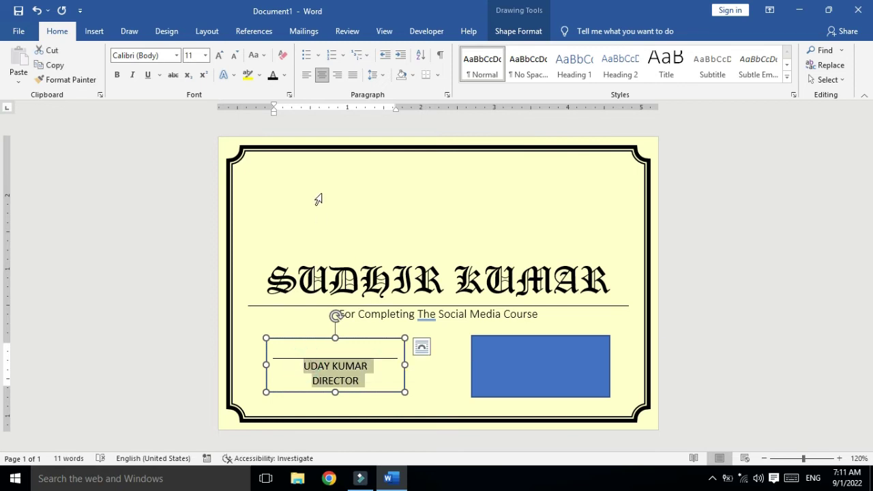
{"action": "left_click", "coordinate": [255, 55]}
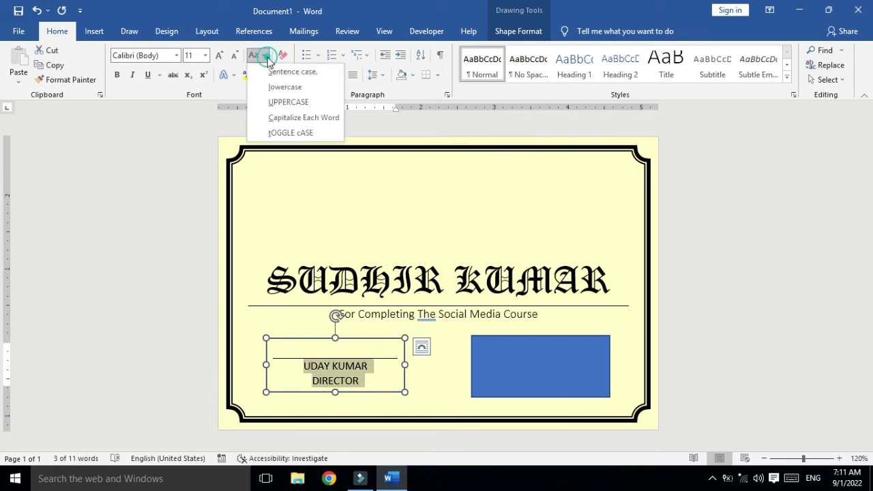
{"action": "left_click", "coordinate": [288, 102]}
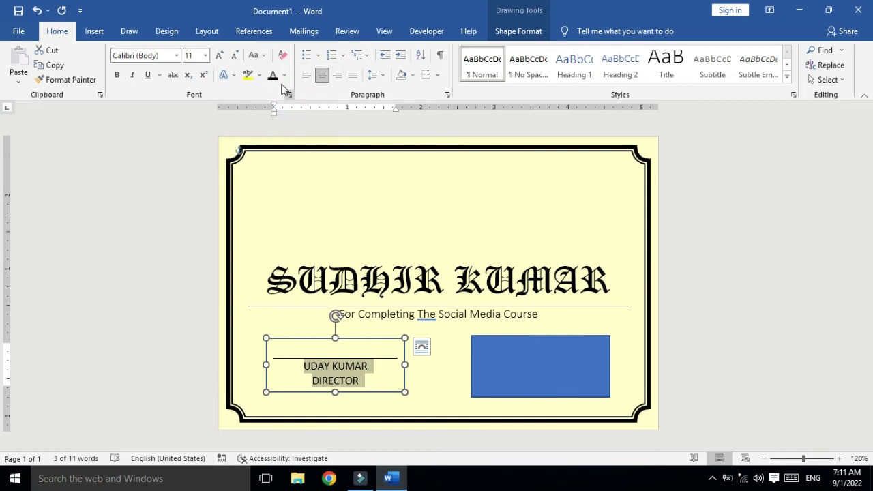
{"action": "left_click", "coordinate": [264, 57]}
{"action": "left_click", "coordinate": [283, 118]}
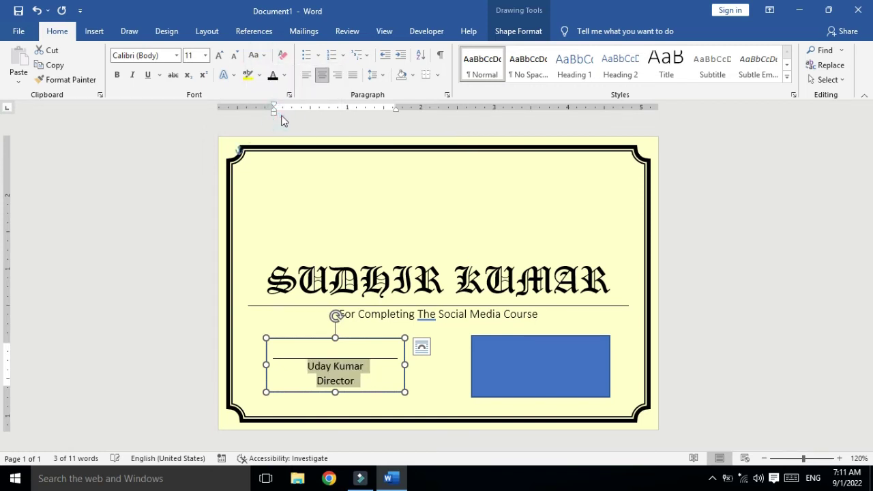
{"action": "left_click", "coordinate": [505, 377]}
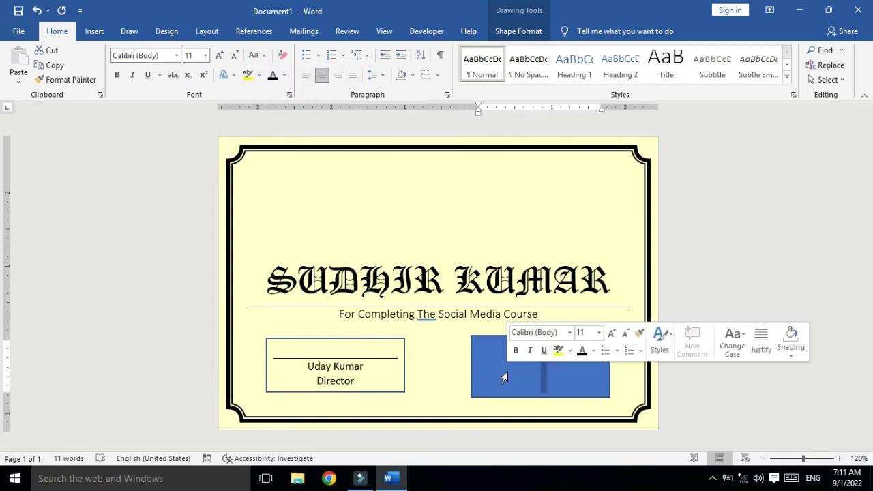
Step: Set the left signature box's Shape Outline to No Outline
{"action": "left_click", "coordinate": [395, 340]}
{"action": "left_click", "coordinate": [505, 31]}
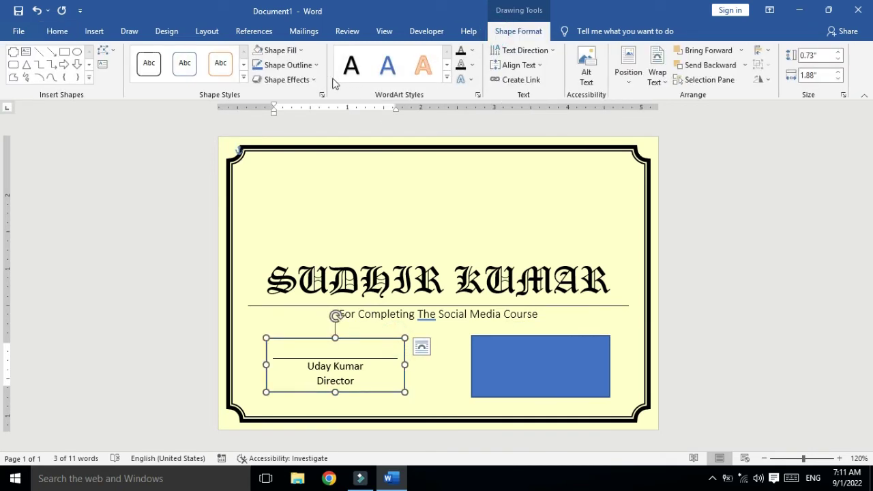
{"action": "left_click", "coordinate": [300, 65]}
{"action": "left_click", "coordinate": [282, 200]}
Step: Remove the blue box's fill, add a signature line, and type the signatory's name and President title
{"action": "left_click", "coordinate": [497, 374]}
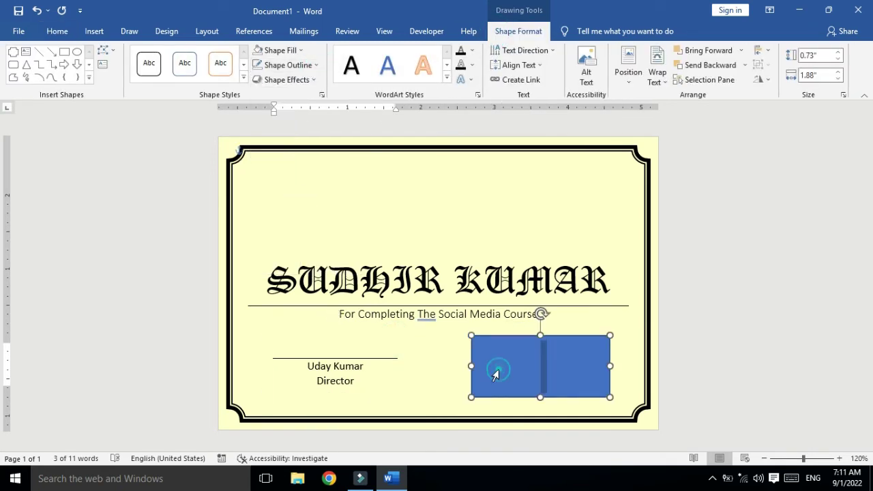
{"action": "left_click", "coordinate": [518, 31]}
{"action": "left_click", "coordinate": [304, 52]}
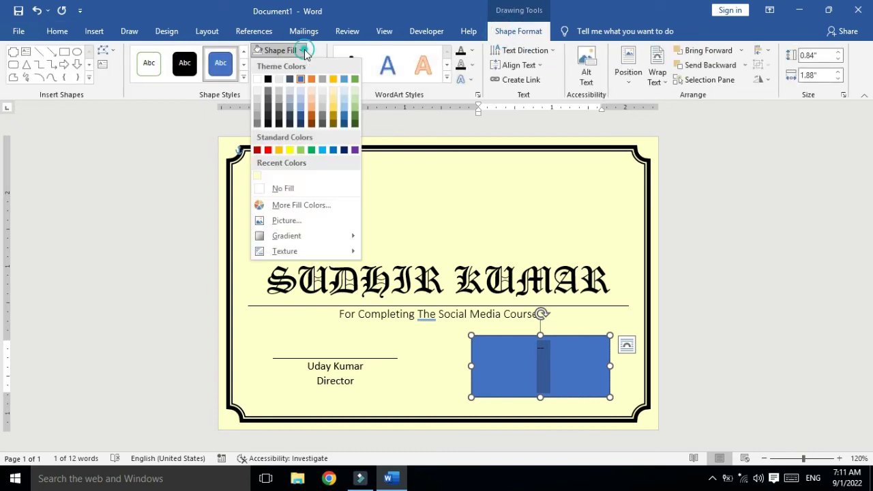
{"action": "left_click", "coordinate": [283, 188]}
{"action": "left_click", "coordinate": [555, 348]}
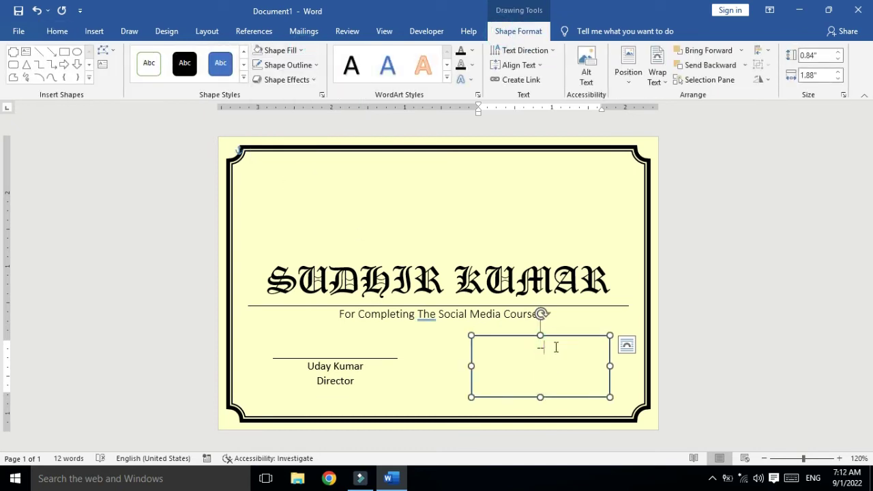
{"action": "type", "text": "-"}
{"action": "key", "text": "Return"}
{"action": "type", "text": "Y SIR"}
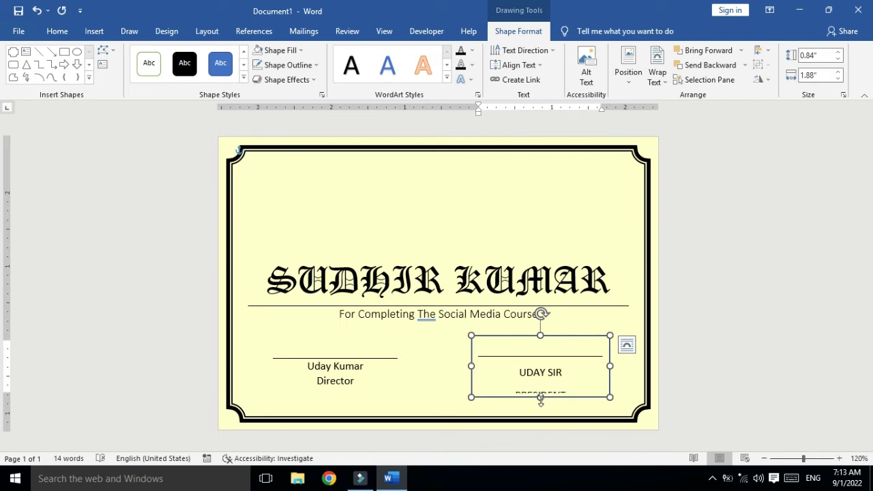
{"action": "left_click_drag", "start_coordinate": [541, 397], "coordinate": [540, 414]}
Step: Remove extra line spacing in the right box, capitalize each word, and shrink the box to fit
{"action": "key", "text": "ctrl+a"}
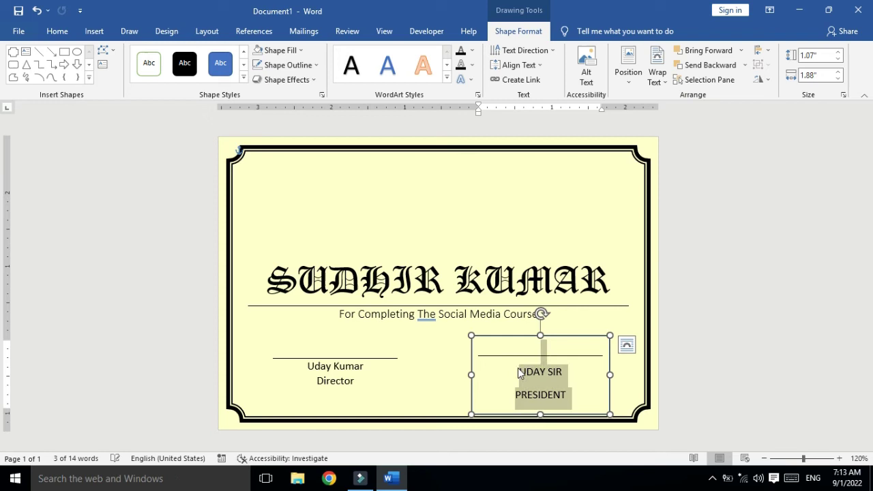
{"action": "left_click", "coordinate": [57, 31]}
{"action": "left_click", "coordinate": [374, 75]}
{"action": "left_click", "coordinate": [413, 212]}
{"action": "left_click", "coordinate": [254, 54]}
{"action": "left_click", "coordinate": [273, 100]}
{"action": "left_click", "coordinate": [254, 55]}
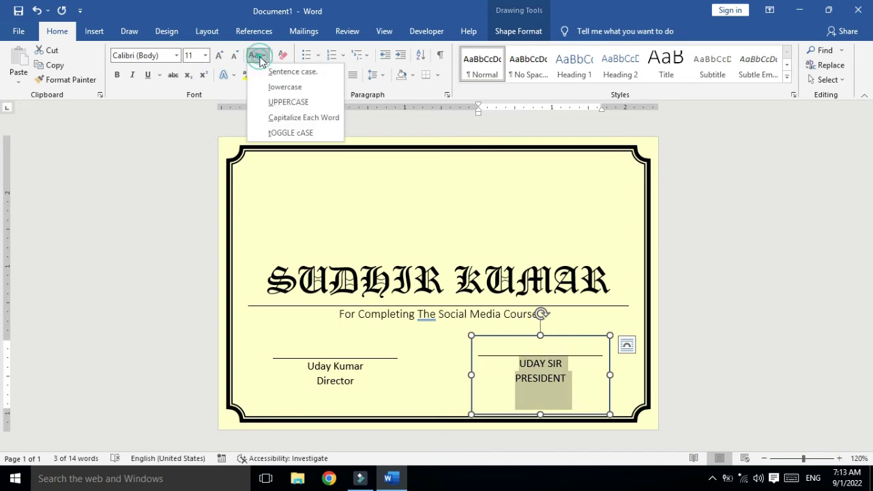
{"action": "left_click", "coordinate": [286, 117]}
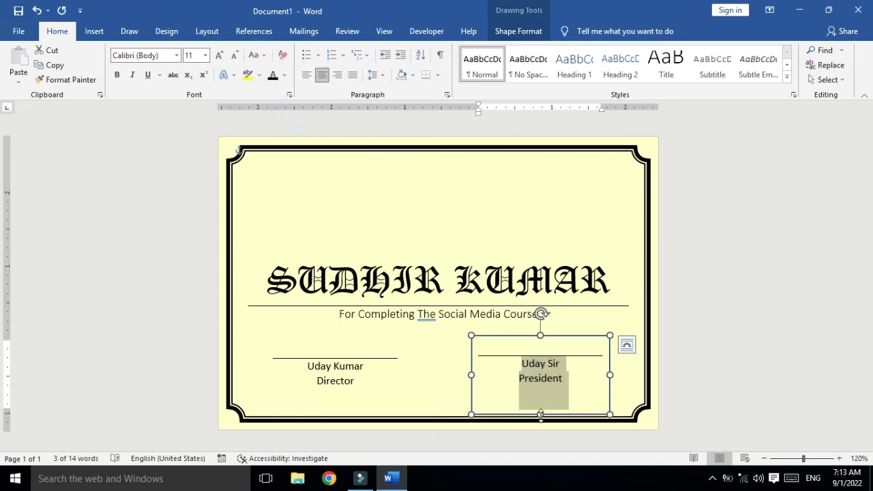
{"action": "left_click_drag", "start_coordinate": [540, 414], "coordinate": [540, 389]}
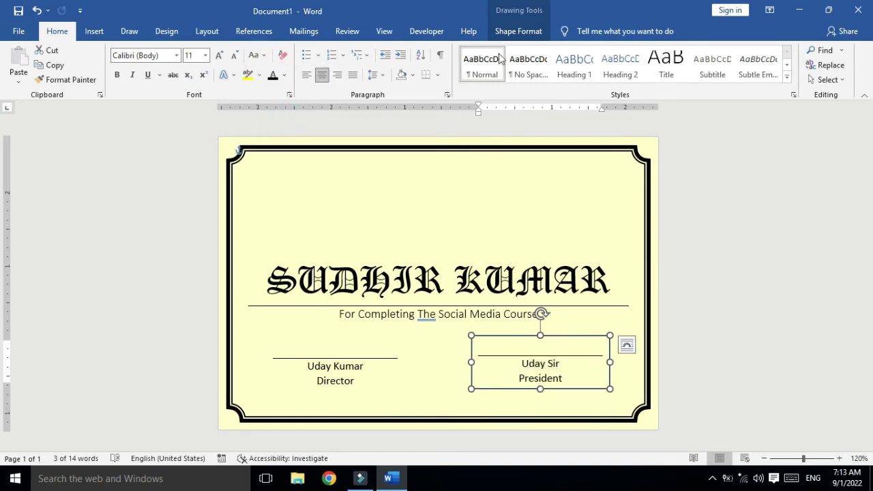
Step: Set the right signature box's Shape Outline to No Outline
{"action": "left_click", "coordinate": [519, 31]}
{"action": "left_click", "coordinate": [284, 65]}
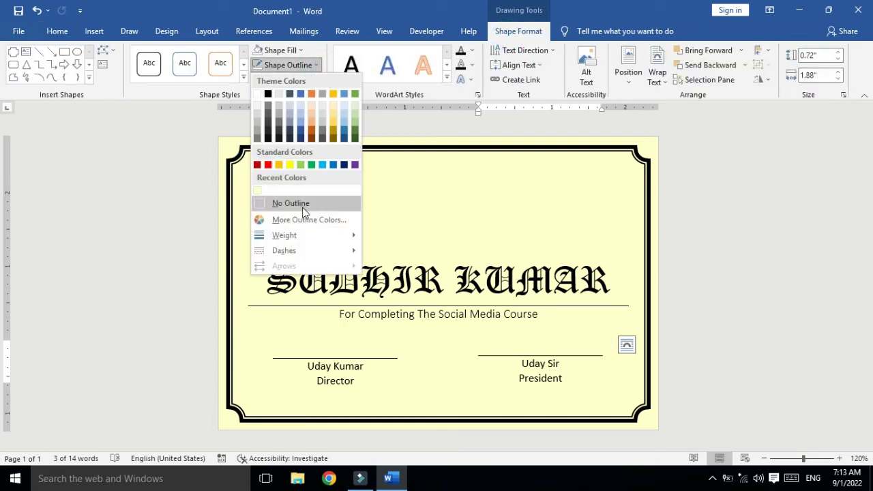
{"action": "left_click", "coordinate": [303, 208]}
{"action": "left_click", "coordinate": [435, 380]}
{"action": "left_click", "coordinate": [93, 31]}
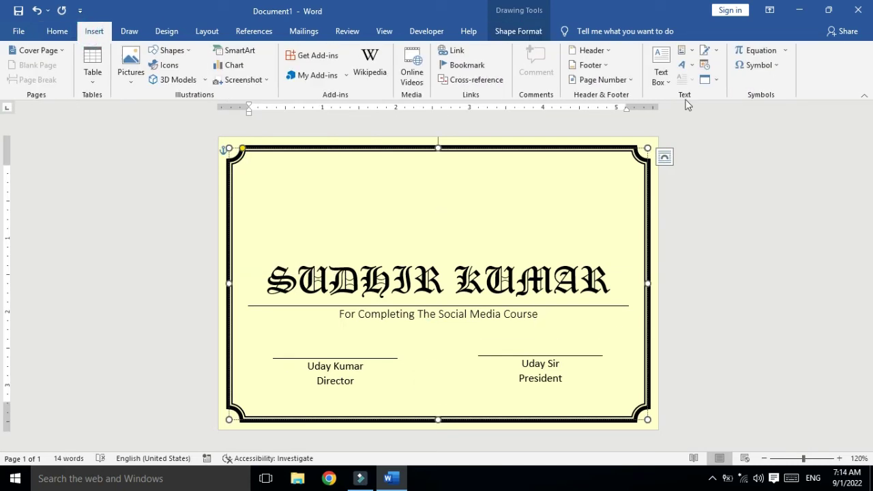
Step: Insert a WordArt at the top centre of the page reading 'CERTIFICATE OF COMPLETION'
{"action": "left_click", "coordinate": [690, 65]}
{"action": "left_click", "coordinate": [696, 91]}
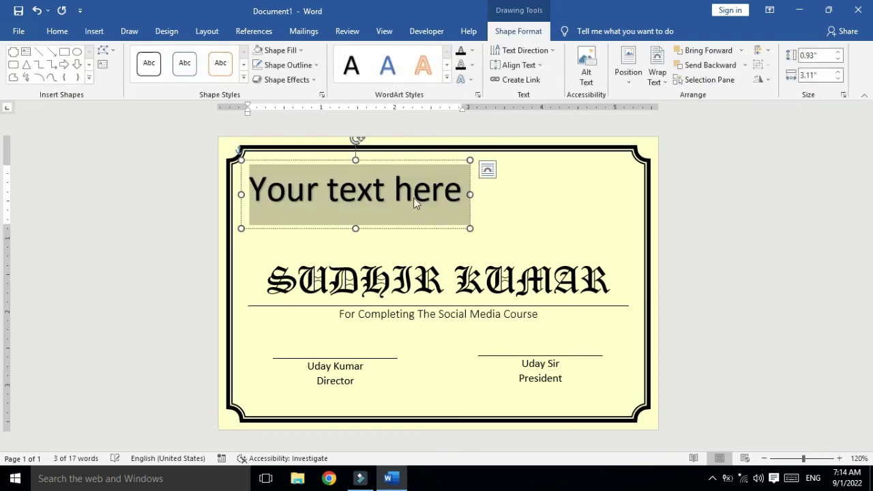
{"action": "left_click_drag", "start_coordinate": [386, 161], "coordinate": [468, 158]}
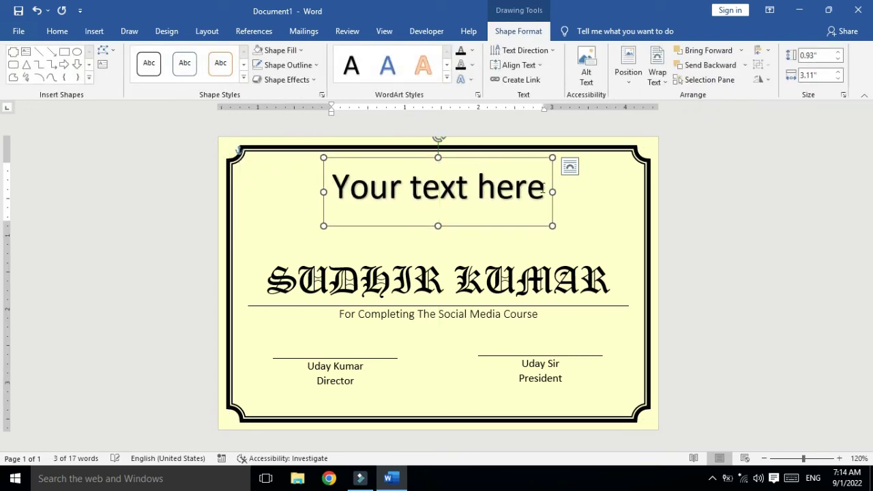
{"action": "key", "text": "BackSpace"}
{"action": "key", "text": "BackSpace"}
{"action": "key", "text": "BackSpace"}
{"action": "key", "text": "BackSpace"}
{"action": "key", "text": "BackSpace"}
{"action": "key", "text": "BackSpace"}
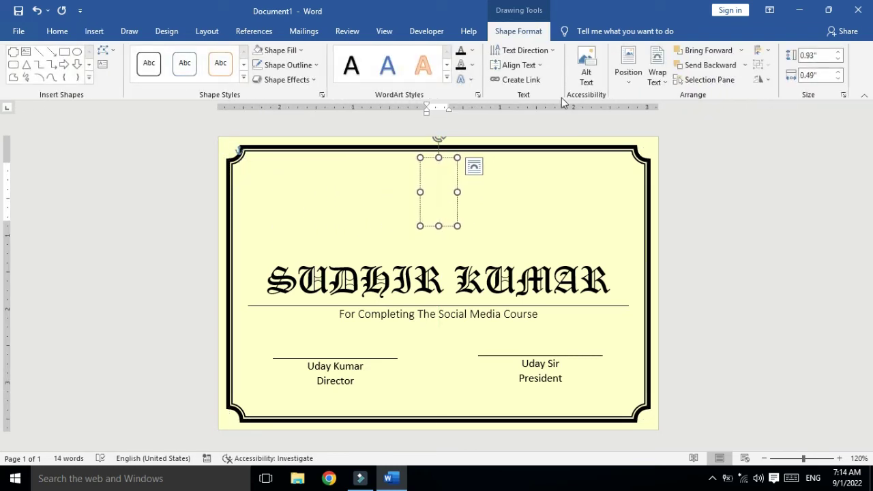
{"action": "type", "text": "CET"}
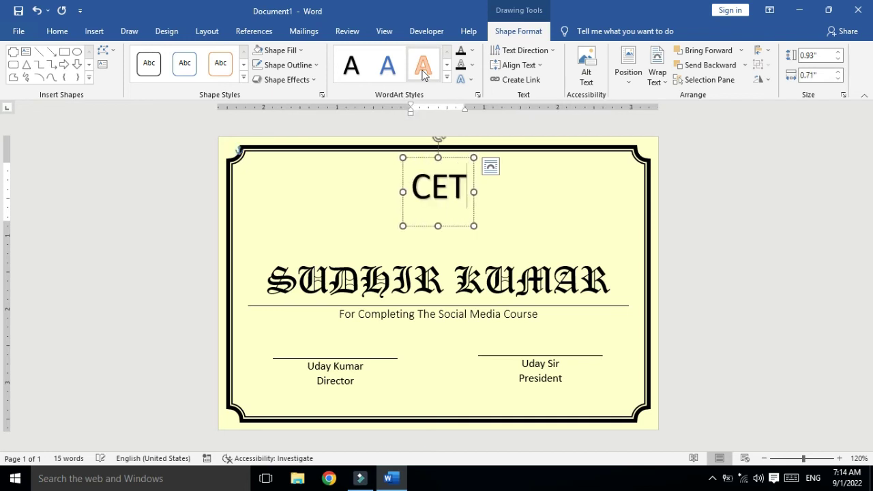
{"action": "key", "text": "BackSpace"}
{"action": "type", "text": "RTIFI"}
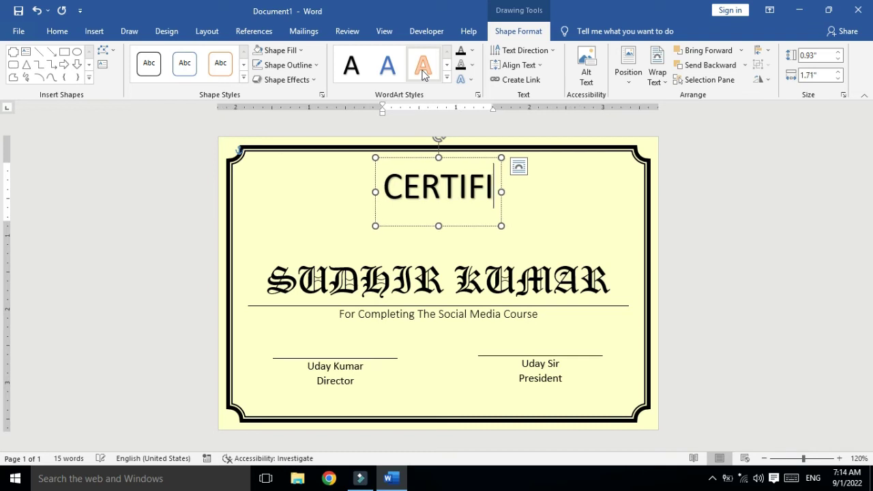
{"action": "type", "text": "CATE OF COM"}
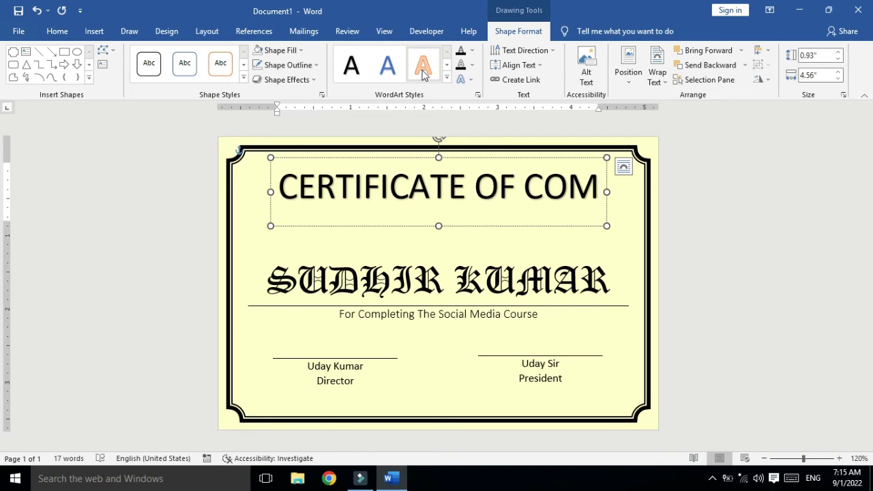
{"action": "type", "text": "P"}
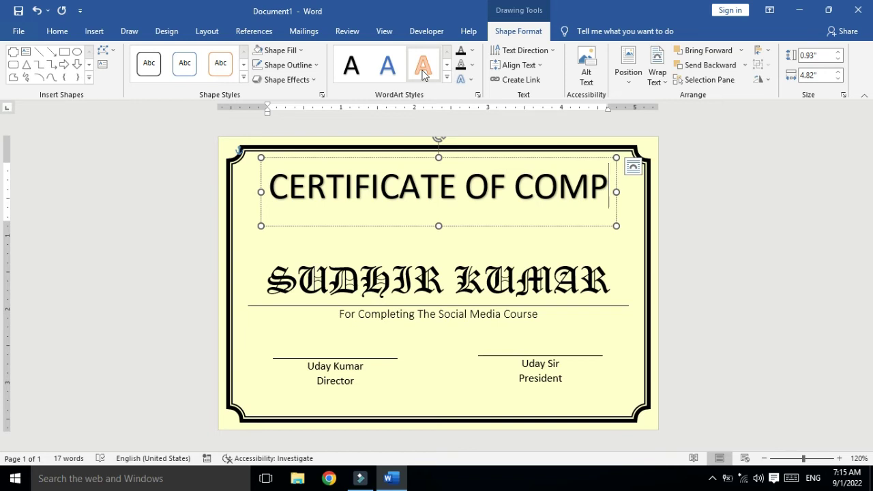
{"action": "type", "text": "LETIO"}
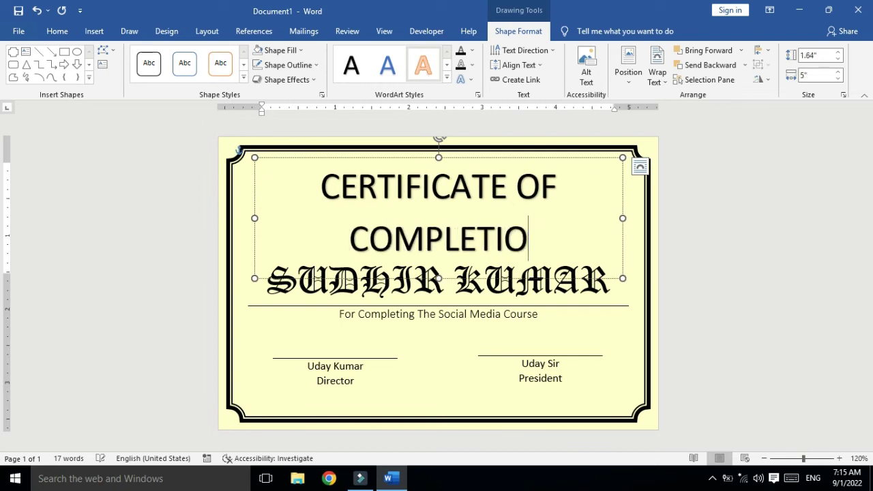
{"action": "type", "text": "N"}
Step: Reduce the height of the WordArt heading box
{"action": "left_click", "coordinate": [428, 164]}
{"action": "left_click", "coordinate": [428, 158]}
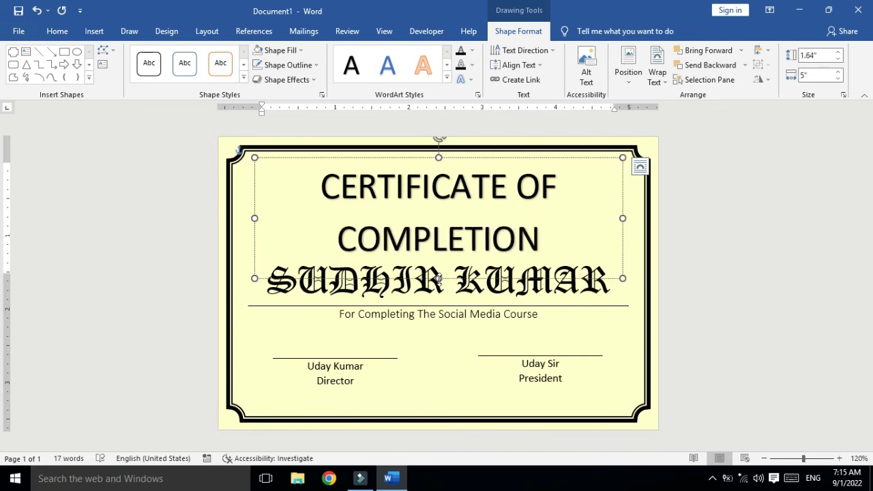
{"action": "left_click_drag", "start_coordinate": [439, 278], "coordinate": [439, 258]}
Step: Set the heading font to Old English Text MT
{"action": "triple_click", "coordinate": [339, 192]}
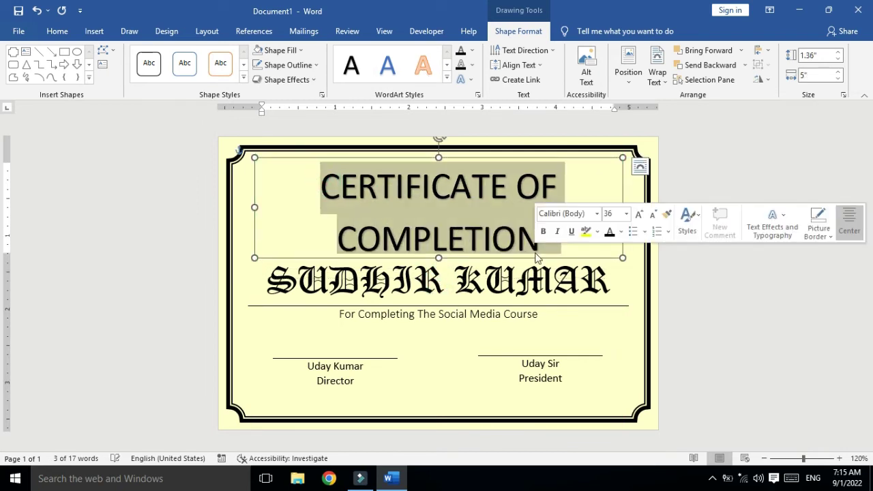
{"action": "left_click", "coordinate": [67, 31]}
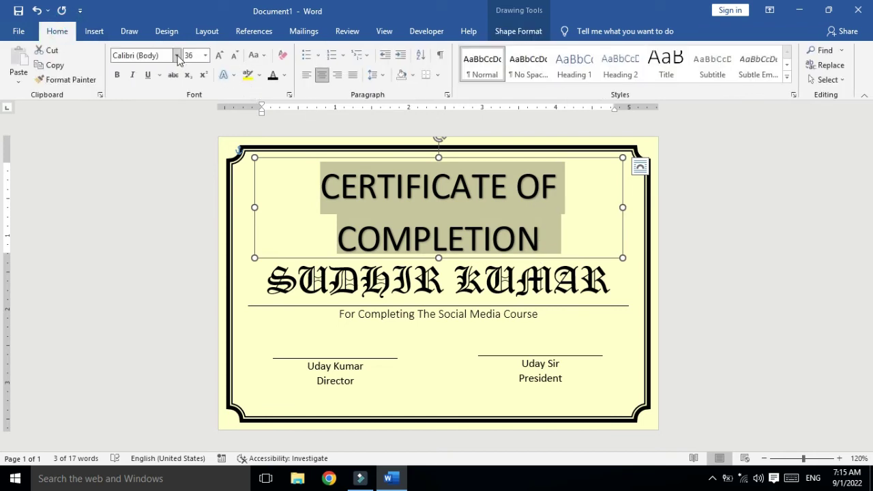
{"action": "left_click", "coordinate": [177, 55]}
{"action": "left_click", "coordinate": [202, 162]}
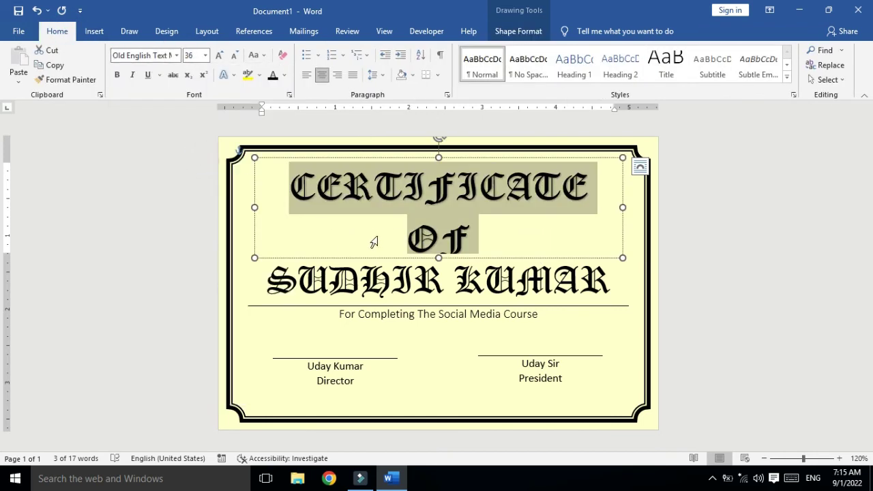
Step: Resize the title to 28 pt and fit its box to the two lines
{"action": "left_click_drag", "start_coordinate": [439, 257], "coordinate": [477, 347]}
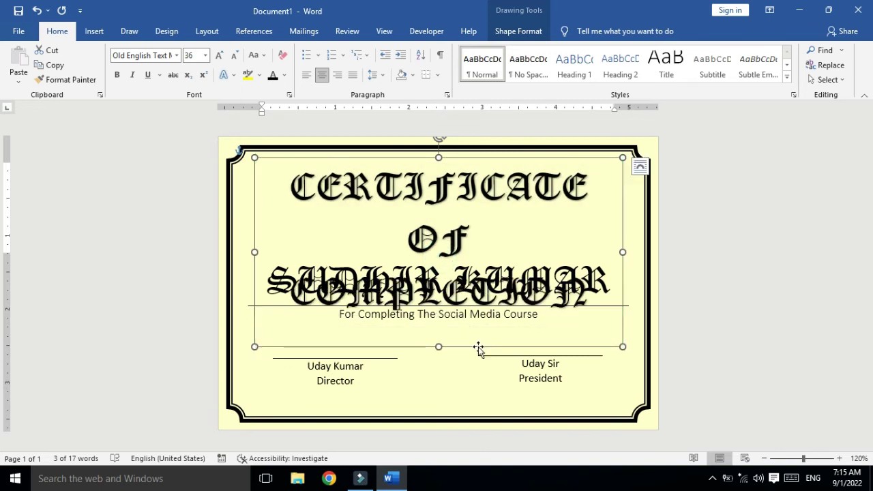
{"action": "left_click", "coordinate": [235, 56]}
{"action": "left_click", "coordinate": [235, 56]}
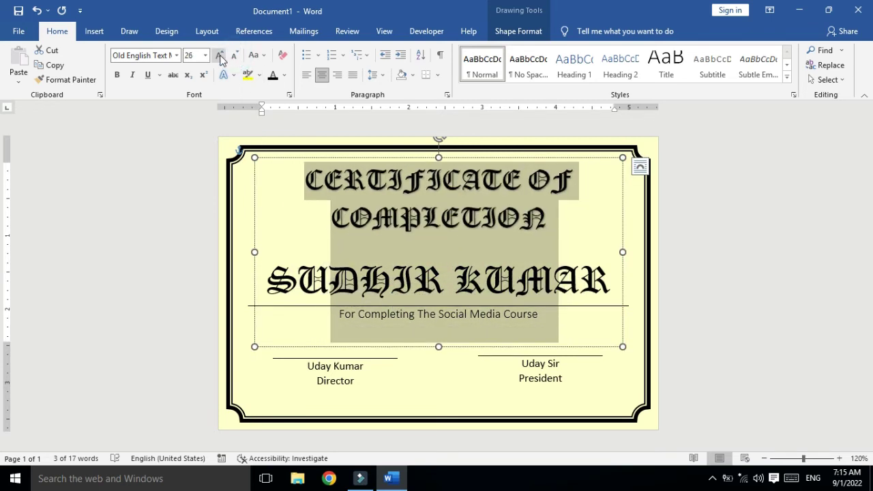
{"action": "left_click", "coordinate": [219, 56]}
{"action": "left_click_drag", "start_coordinate": [439, 346], "coordinate": [437, 242]}
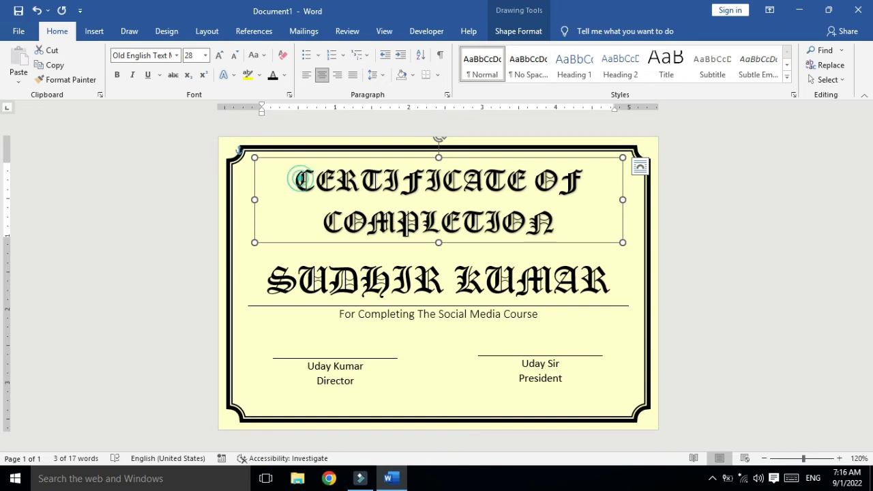
Step: Browse the font list for the selected title, keeping Old English Text MT
{"action": "left_click_drag", "start_coordinate": [300, 179], "coordinate": [557, 246]}
{"action": "left_click", "coordinate": [176, 55]}
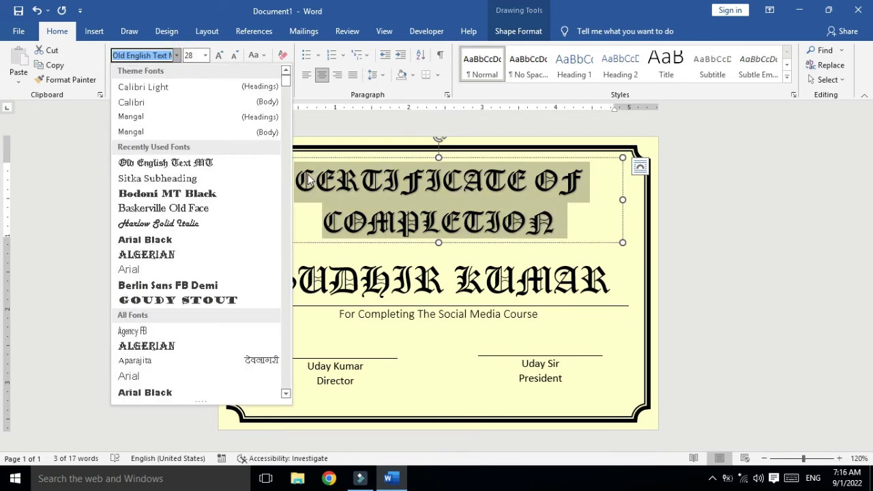
{"action": "left_click_drag", "start_coordinate": [283, 81], "coordinate": [291, 363]}
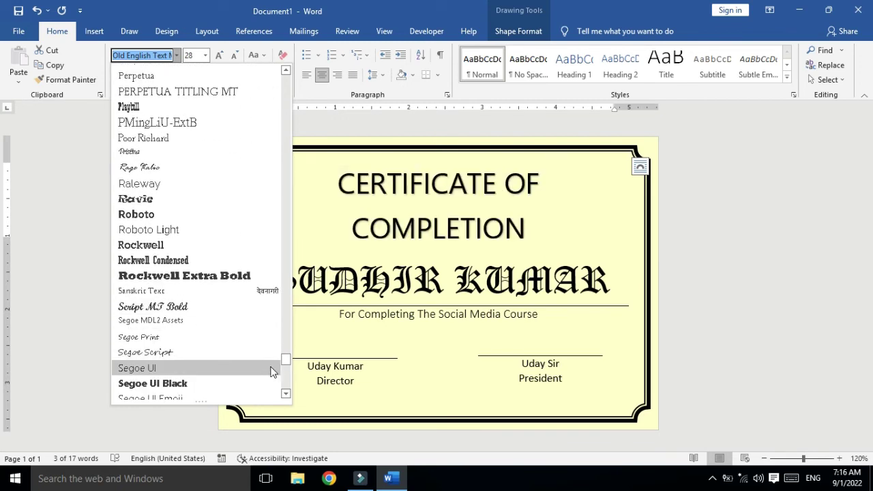
{"action": "left_click_drag", "start_coordinate": [286, 362], "coordinate": [288, 381]}
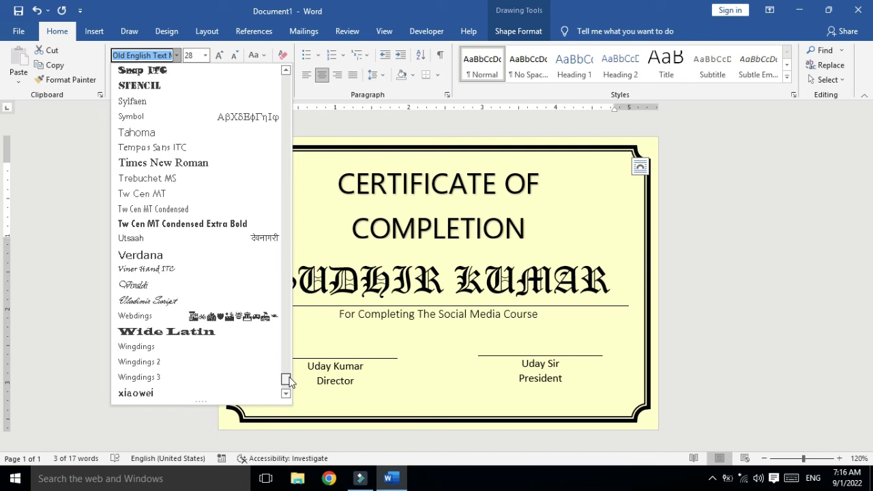
{"action": "left_click_drag", "start_coordinate": [289, 382], "coordinate": [262, 47]}
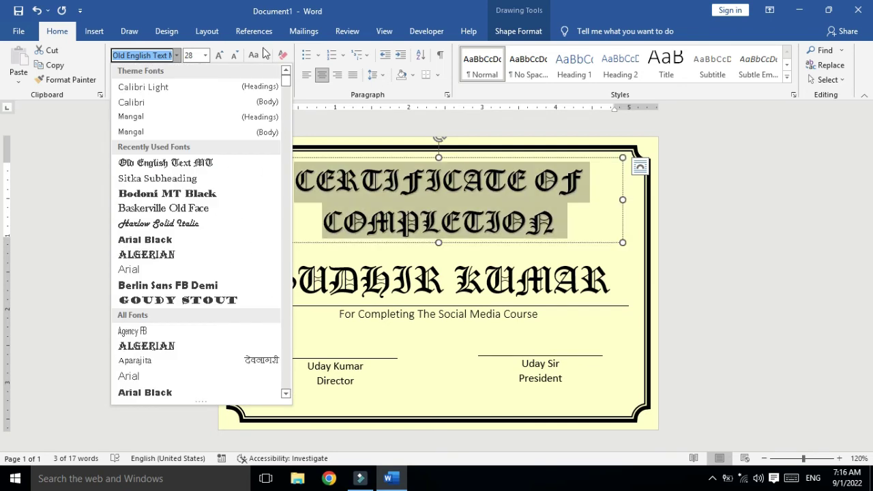
{"action": "left_click", "coordinate": [630, 269]}
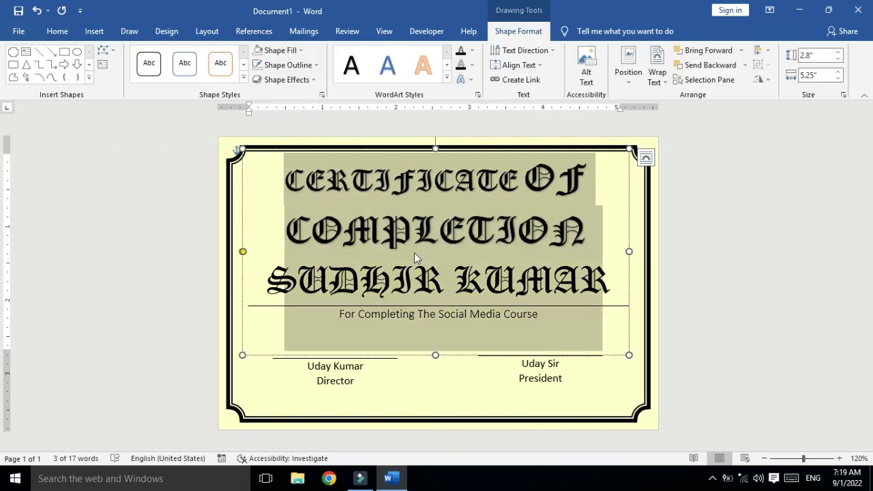
Step: Enlarge the title to 48 pt so it arches, and nudge it into place
{"action": "left_click", "coordinate": [57, 31]}
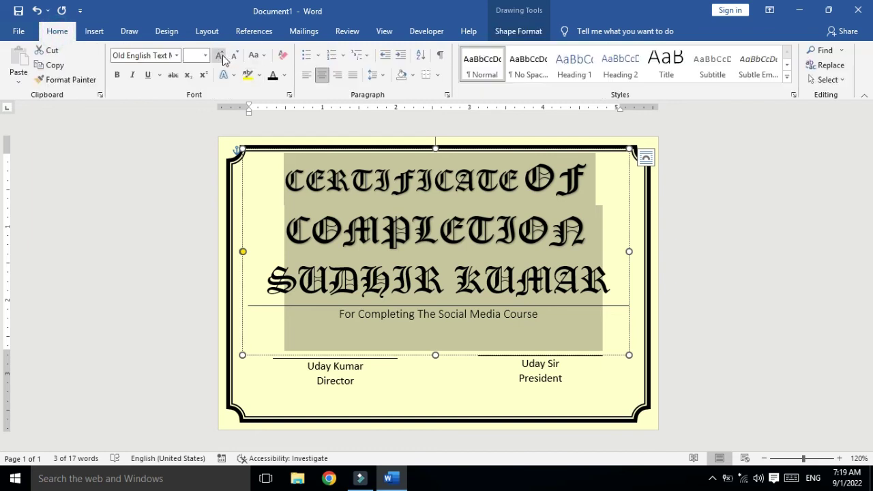
{"action": "left_click", "coordinate": [220, 56]}
{"action": "left_click", "coordinate": [219, 56]}
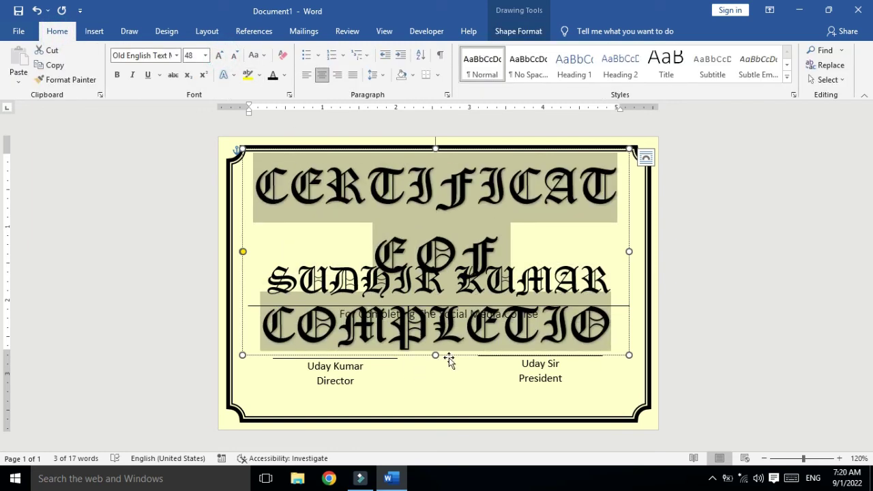
{"action": "left_click", "coordinate": [449, 357]}
{"action": "left_click_drag", "start_coordinate": [449, 358], "coordinate": [458, 360]}
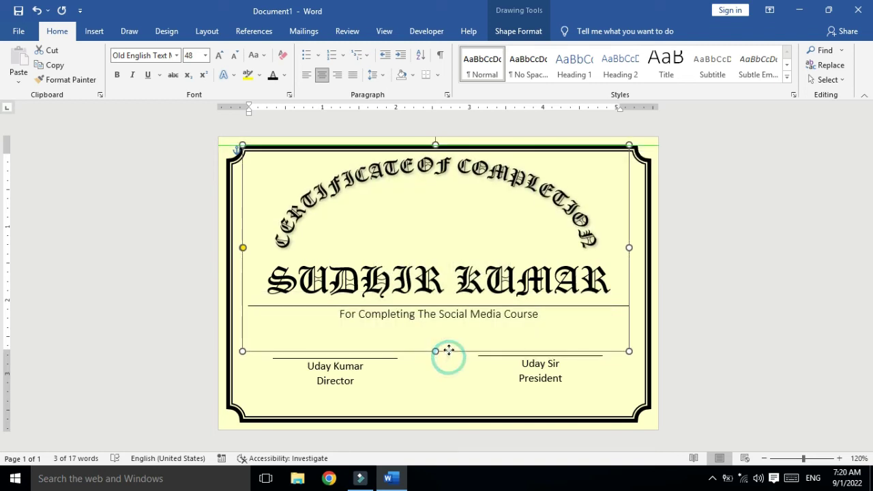
{"action": "left_click", "coordinate": [656, 411]}
{"action": "left_click", "coordinate": [94, 32]}
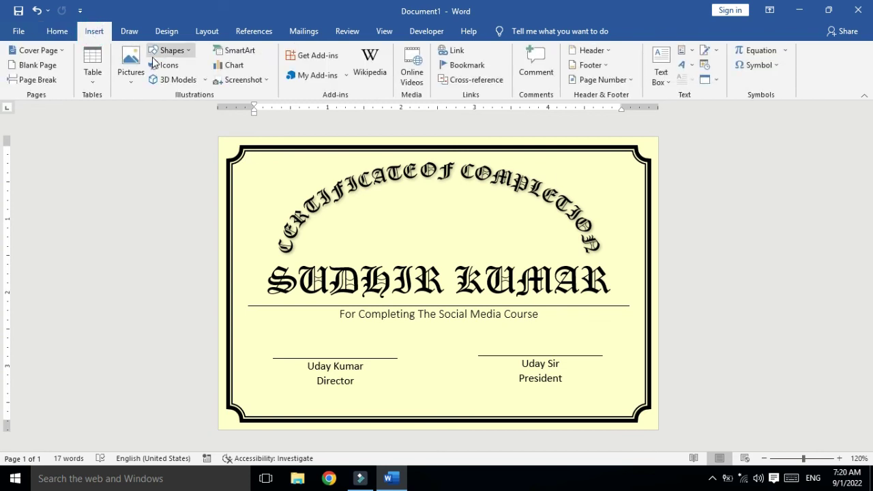
Step: Draw a rectangle below the arched title and add text to it
{"action": "left_click", "coordinate": [183, 52]}
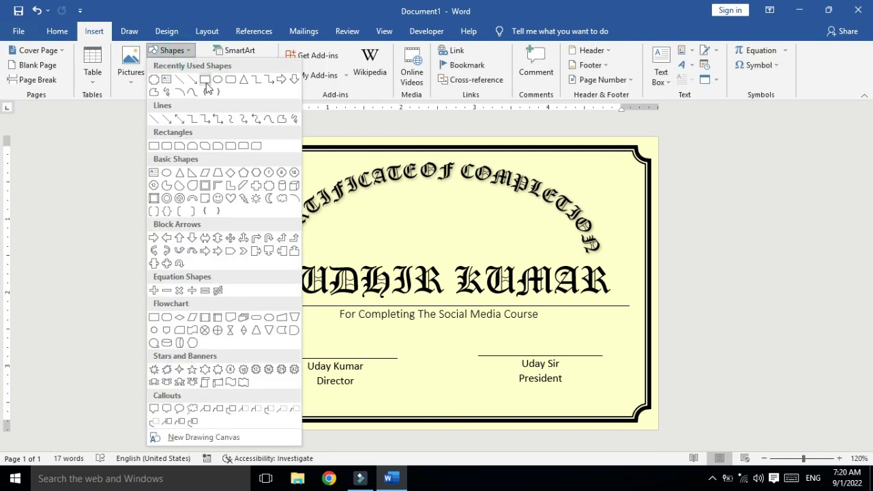
{"action": "left_click", "coordinate": [205, 79]}
{"action": "left_click_drag", "start_coordinate": [360, 196], "coordinate": [520, 245]}
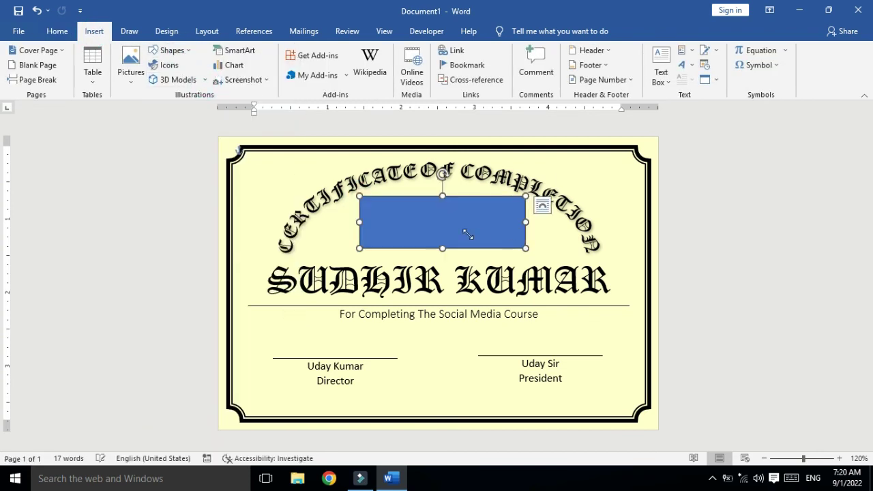
{"action": "left_click_drag", "start_coordinate": [445, 231], "coordinate": [445, 235]}
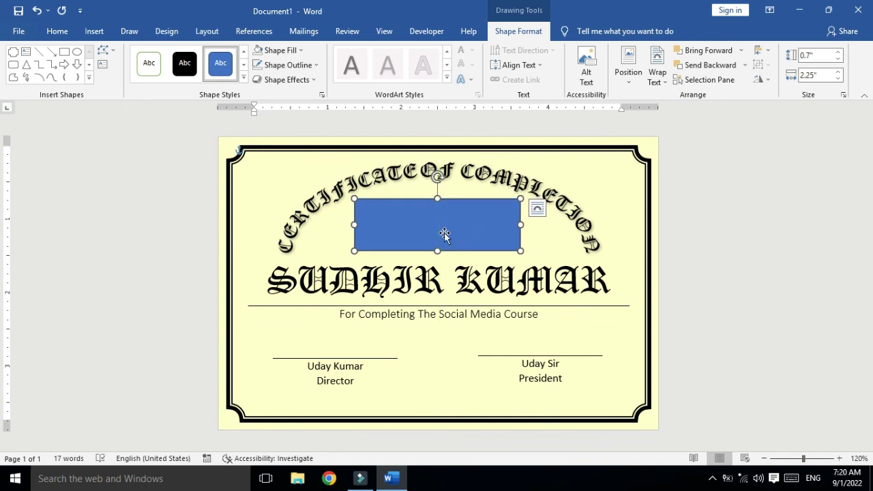
{"action": "right_click", "coordinate": [445, 235]}
{"action": "left_click", "coordinate": [487, 273]}
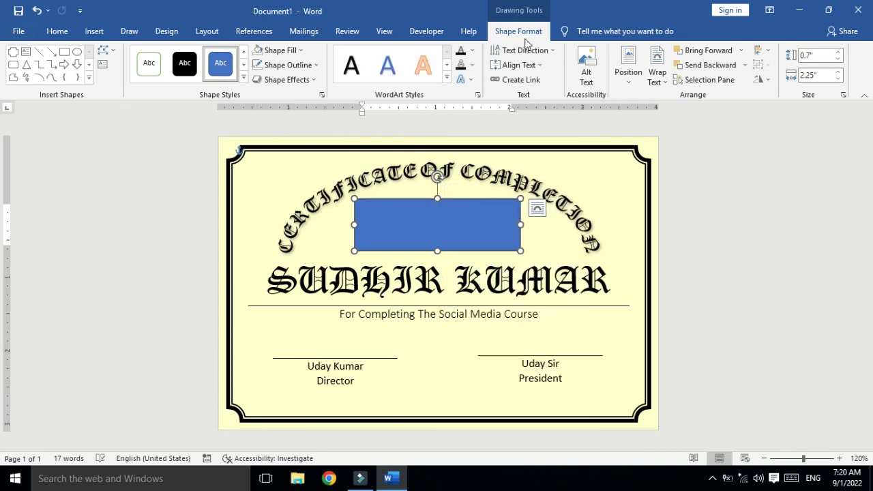
Step: Top-align the rectangle's text, enter 'PRESENTED TO' and colour it black
{"action": "left_click", "coordinate": [519, 65]}
{"action": "left_click", "coordinate": [535, 91]}
{"action": "type", "text": "NTED TO"}
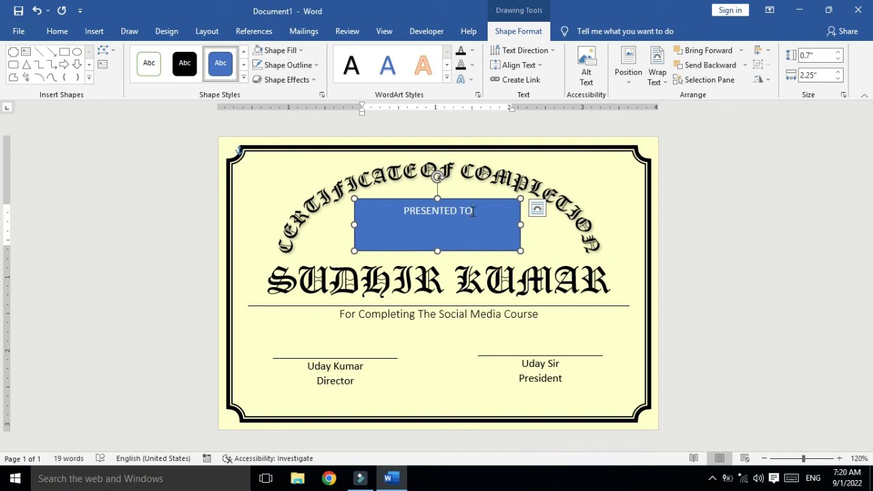
{"action": "key", "text": "ctrl+a"}
{"action": "left_click", "coordinate": [58, 31]}
{"action": "left_click", "coordinate": [273, 75]}
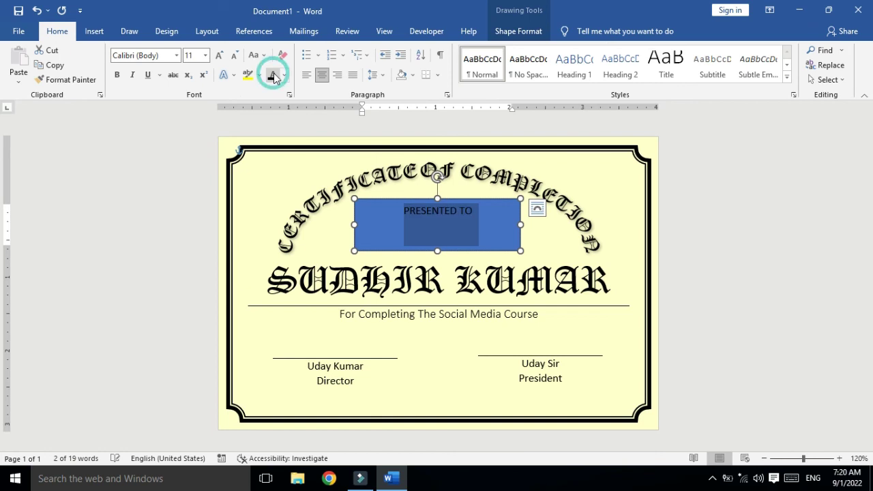
Step: Shorten the label box, set No Fill and No Outline, and centre it
{"action": "mouse_move", "coordinate": [437, 250]}
{"action": "left_mouse_down"}
{"action": "mouse_move", "coordinate": [439, 223]}
{"action": "mouse_move", "coordinate": [455, 218]}
{"action": "left_mouse_up"}
{"action": "left_click", "coordinate": [519, 30]}
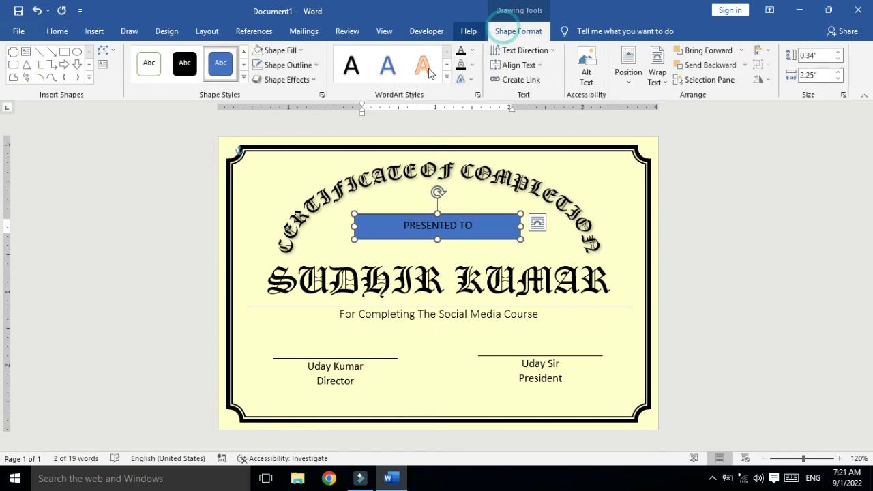
{"action": "left_click", "coordinate": [303, 50]}
{"action": "left_click", "coordinate": [294, 189]}
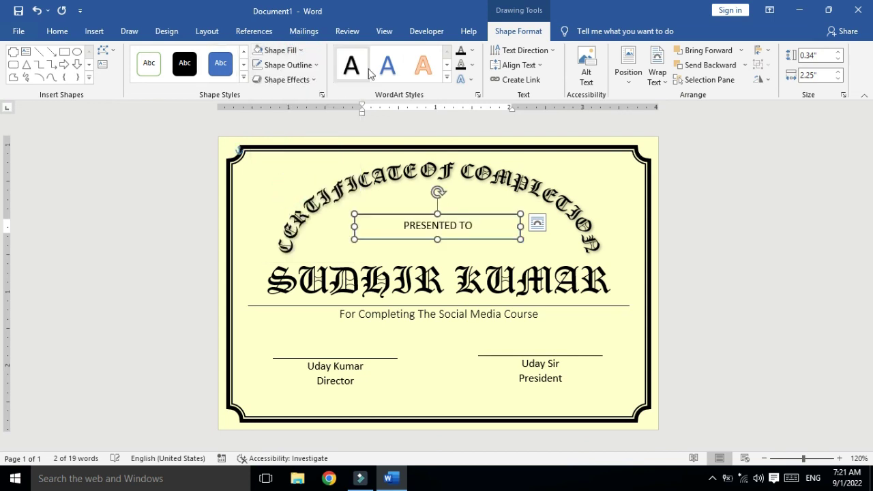
{"action": "left_click", "coordinate": [288, 65]}
{"action": "left_click", "coordinate": [300, 203]}
{"action": "left_click_drag", "start_coordinate": [447, 240], "coordinate": [444, 240]}
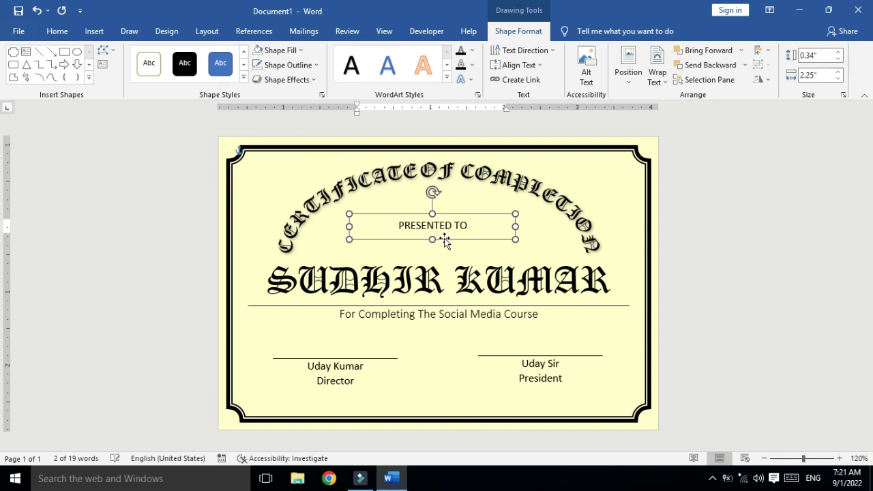
Step: Select the arched title WordArt
{"action": "left_click", "coordinate": [360, 335]}
{"action": "left_click", "coordinate": [273, 288]}
{"action": "left_click", "coordinate": [405, 402]}
{"action": "left_click", "coordinate": [600, 284]}
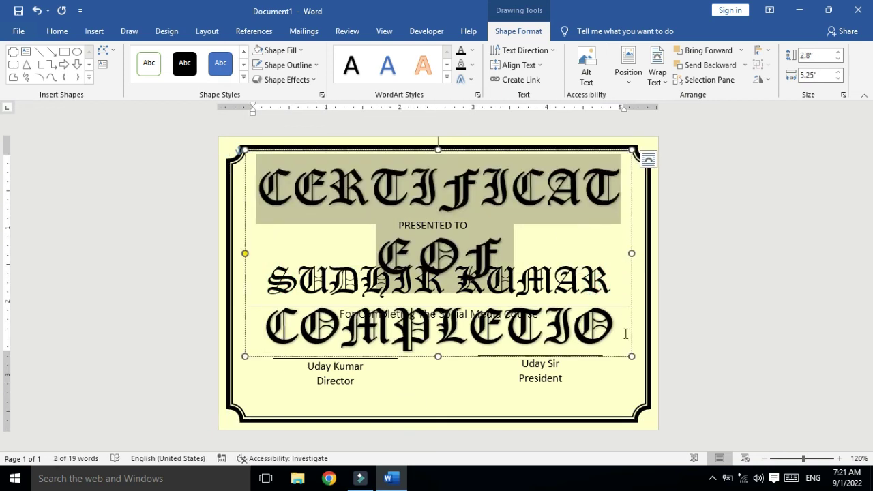
Step: Move the title aside and shrink the recipient's name to 28 pt
{"action": "left_click_drag", "start_coordinate": [453, 356], "coordinate": [213, 363]}
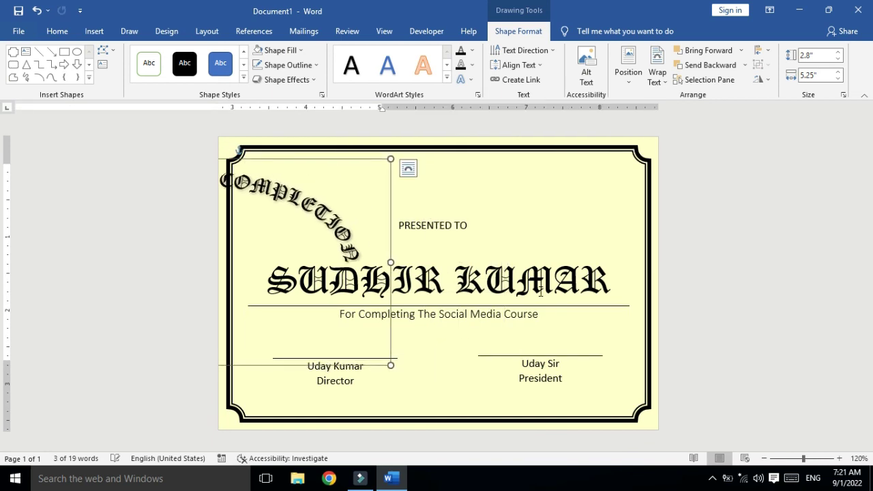
{"action": "left_click", "coordinate": [609, 285]}
{"action": "left_click_drag", "start_coordinate": [609, 285], "coordinate": [416, 216]}
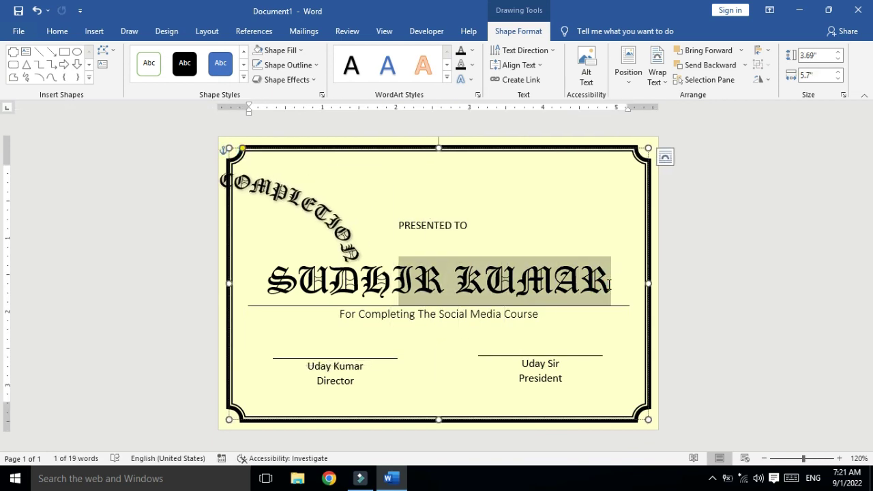
{"action": "left_click", "coordinate": [57, 32]}
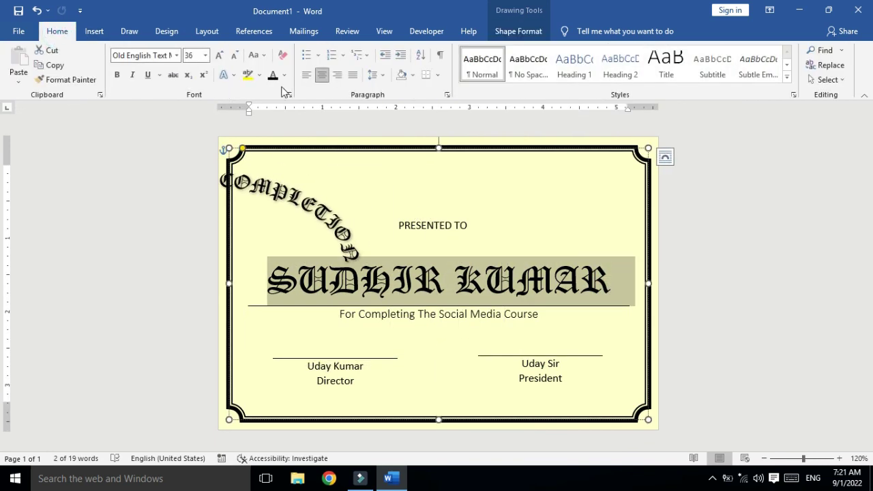
{"action": "left_click", "coordinate": [234, 56]}
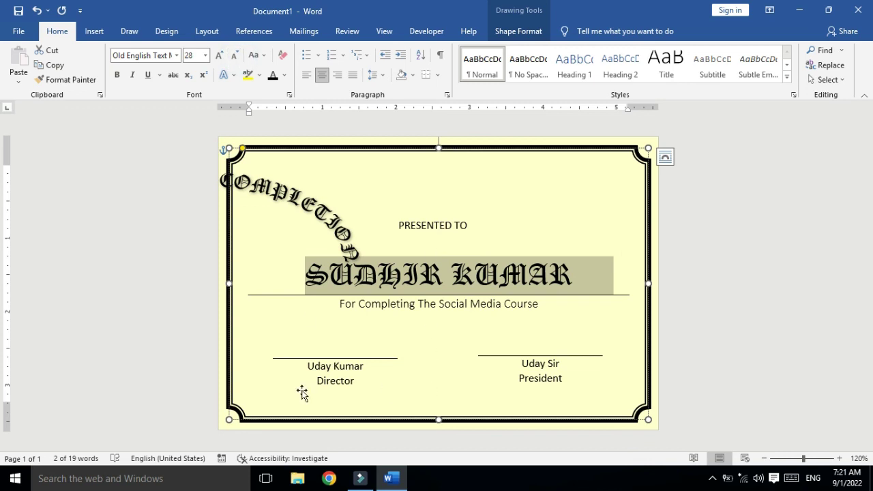
Step: Move the arched title back to centre over the PRESENTED TO label
{"action": "left_click", "coordinate": [331, 239]}
{"action": "left_click", "coordinate": [260, 365]}
{"action": "mouse_move", "coordinate": [292, 359]}
{"action": "left_mouse_down"}
{"action": "mouse_move", "coordinate": [495, 363]}
{"action": "mouse_move", "coordinate": [488, 362]}
{"action": "left_mouse_up"}
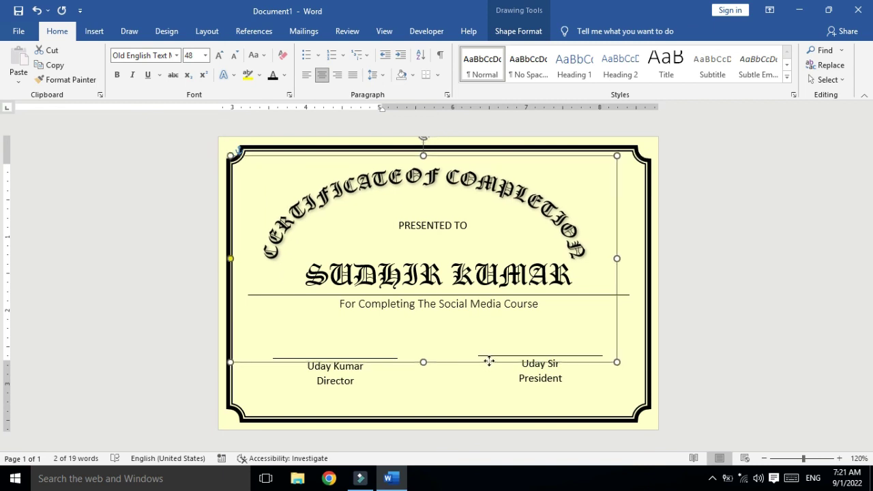
{"action": "key", "text": "Right"}
{"action": "key", "text": "Right"}
{"action": "left_click", "coordinate": [648, 424]}
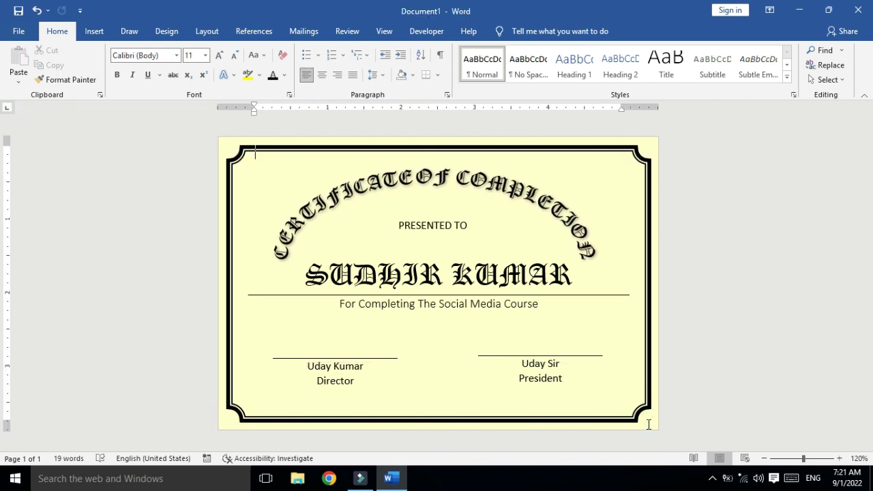